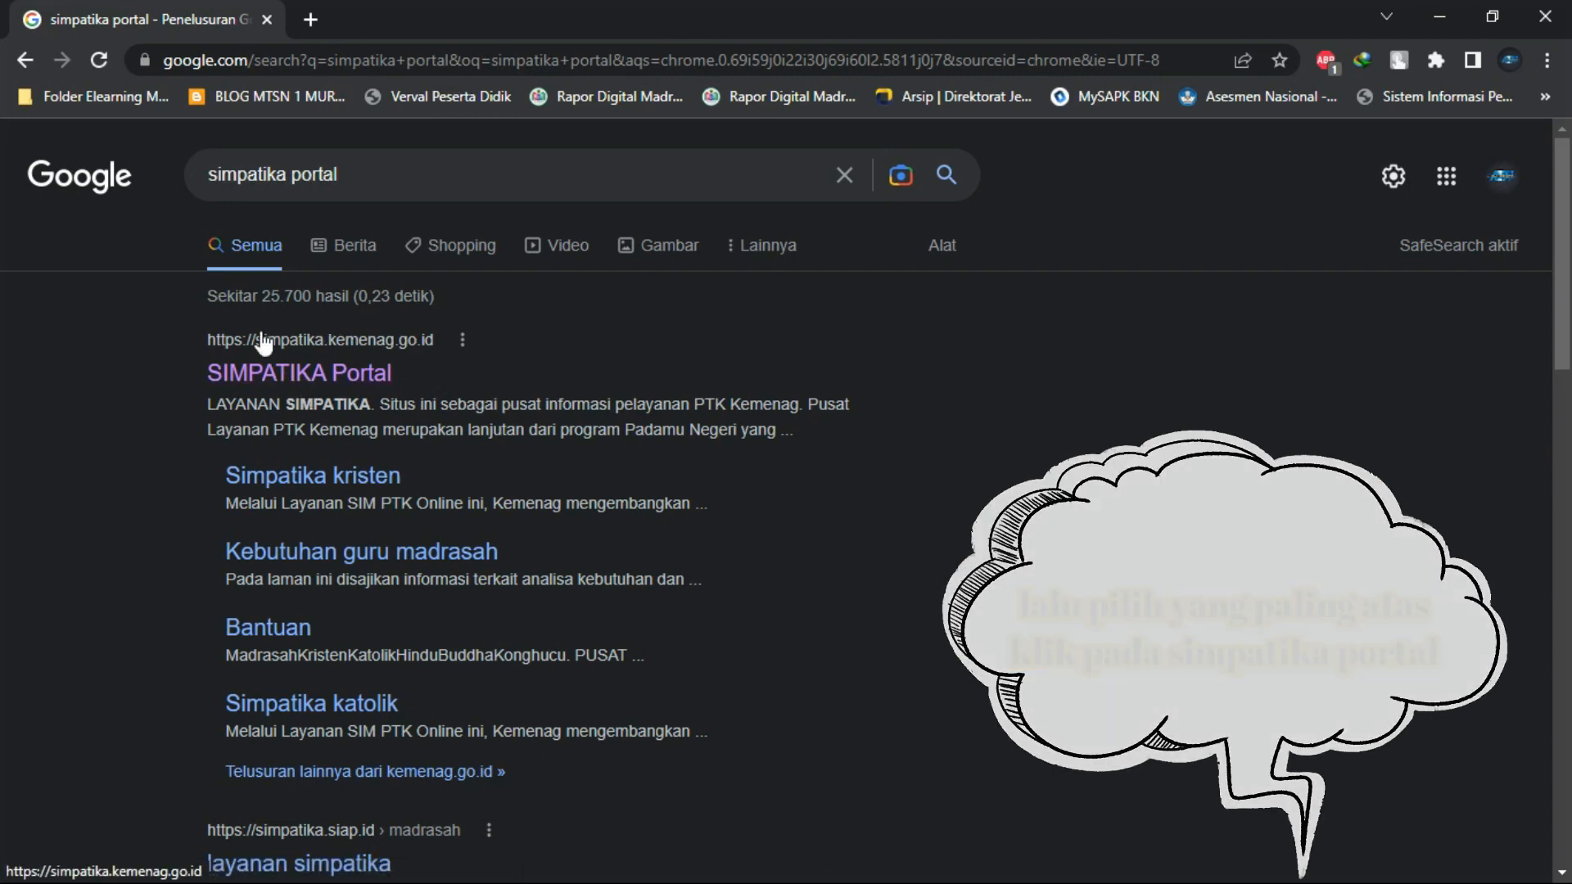
# Open the SIMPATIKA Portal from the search results, log in as admin with the prefilled credentials, and dismiss the BSU notice
pyautogui.click(362, 377)
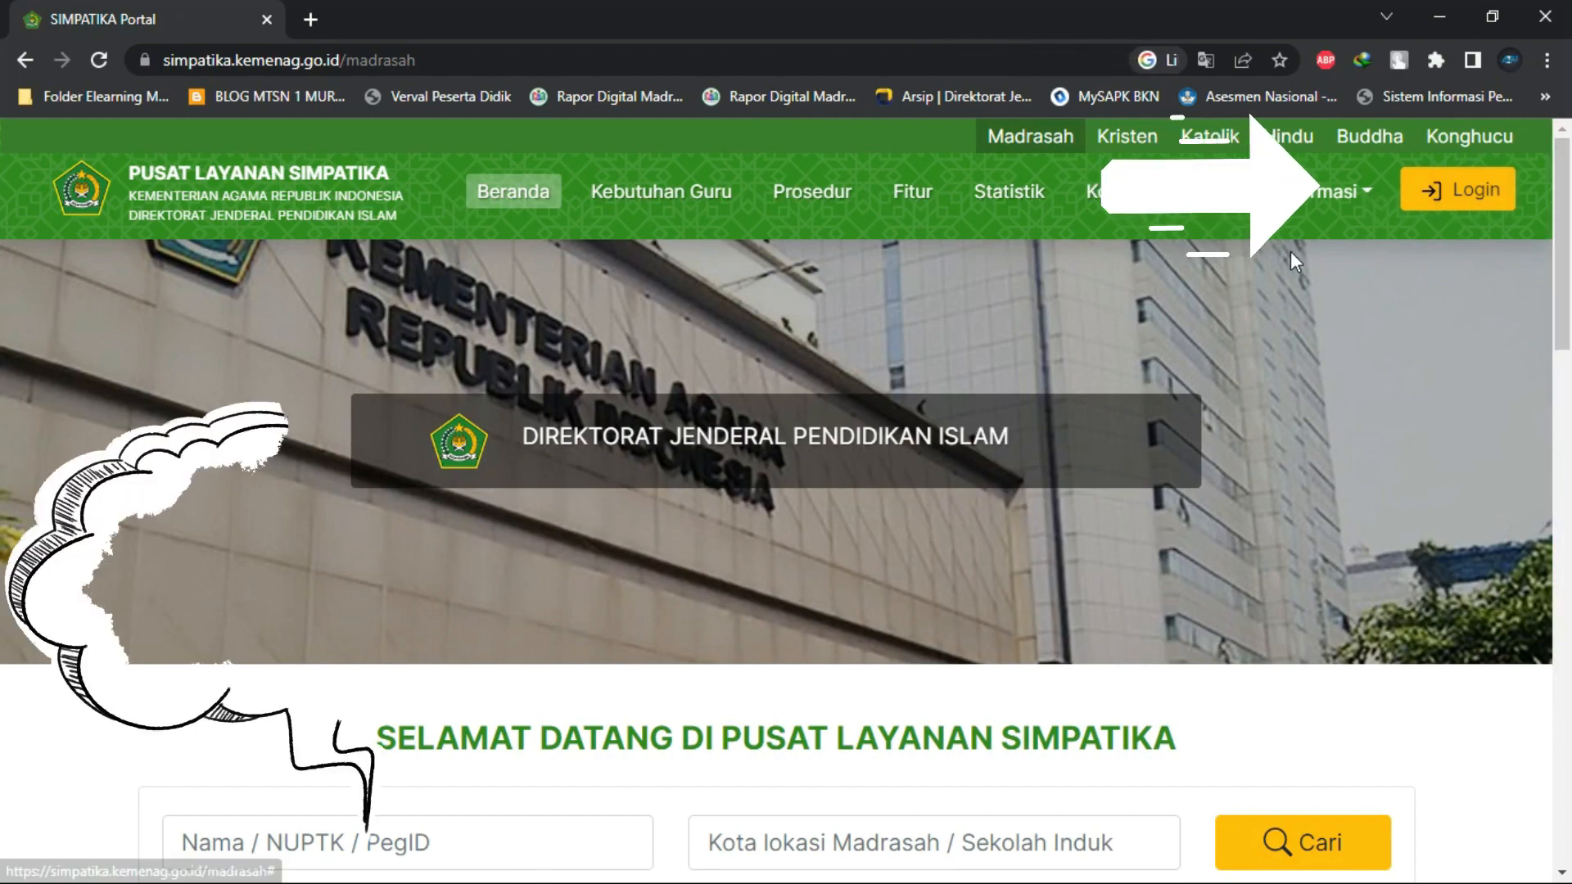
pyautogui.click(1457, 205)
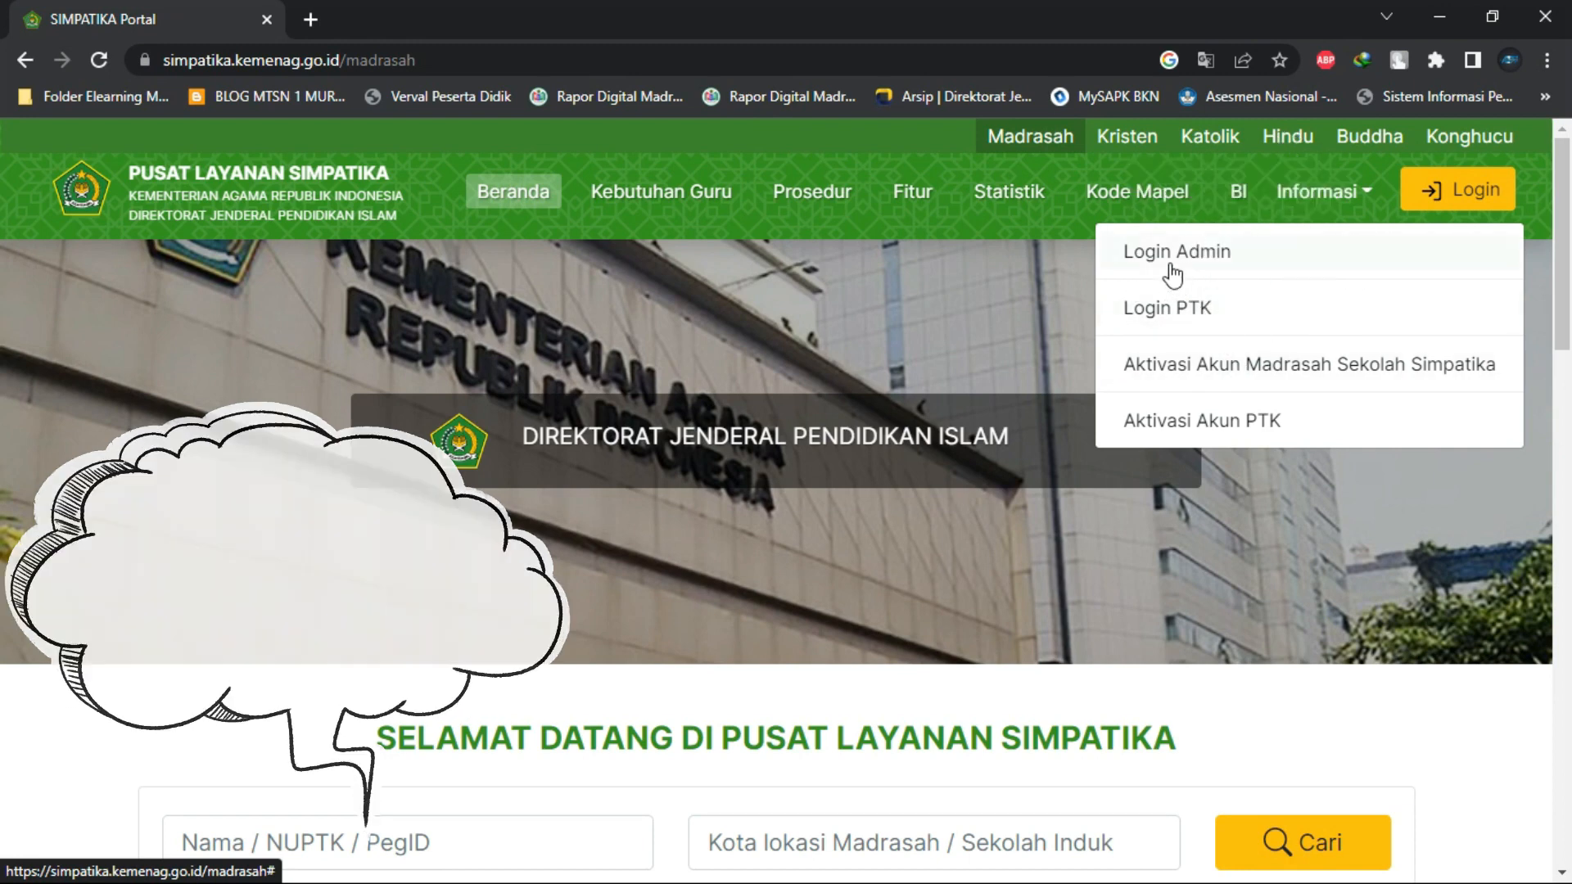
pyautogui.click(1193, 269)
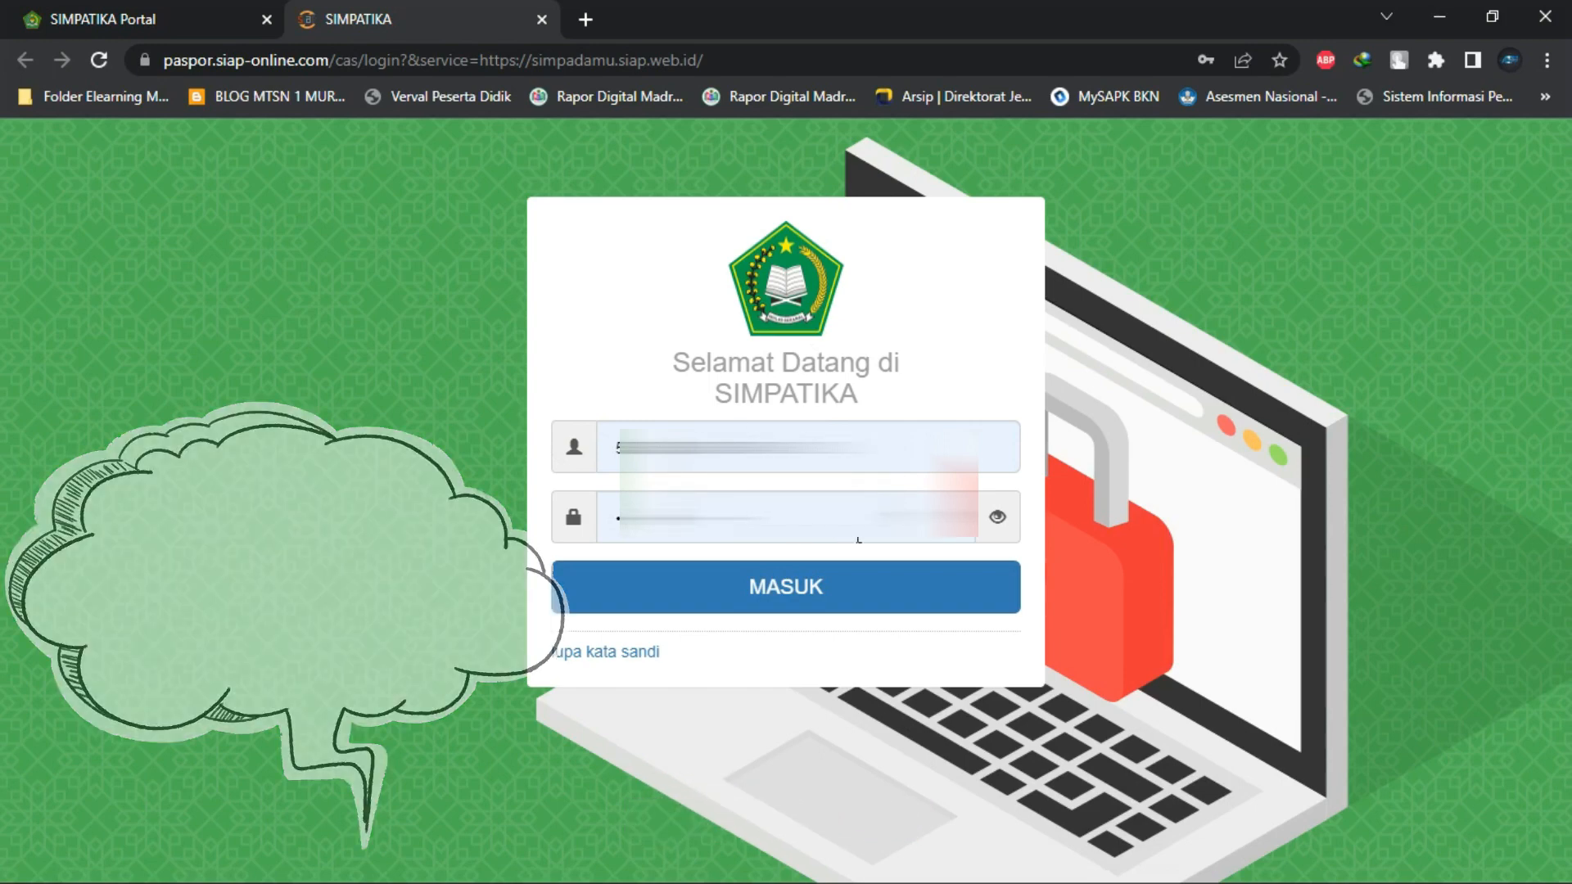
pyautogui.click(804, 609)
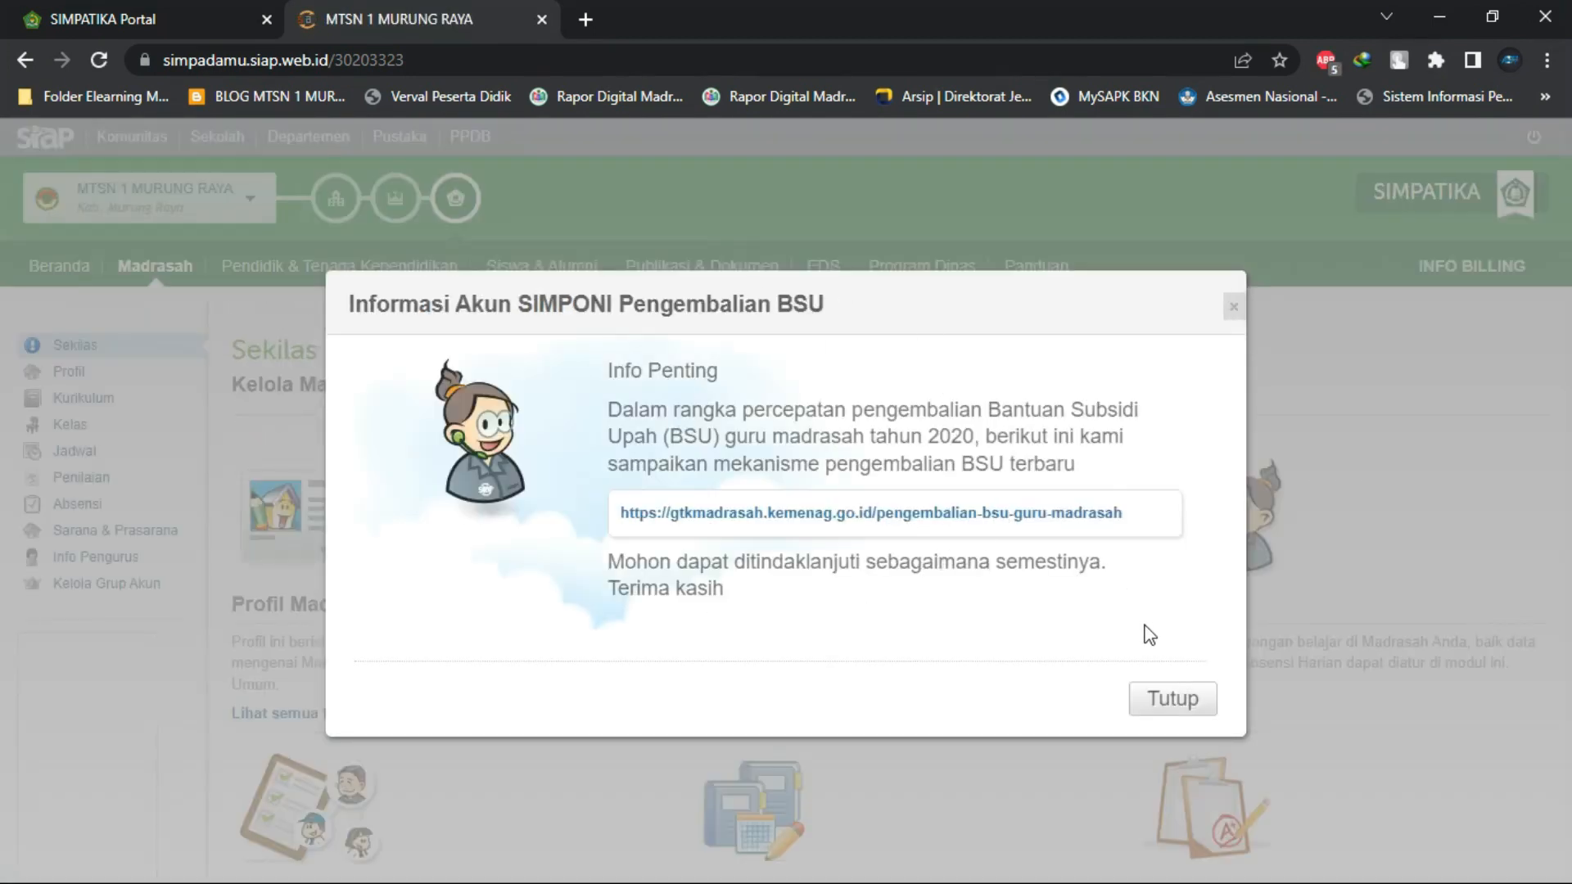
pyautogui.click(1176, 702)
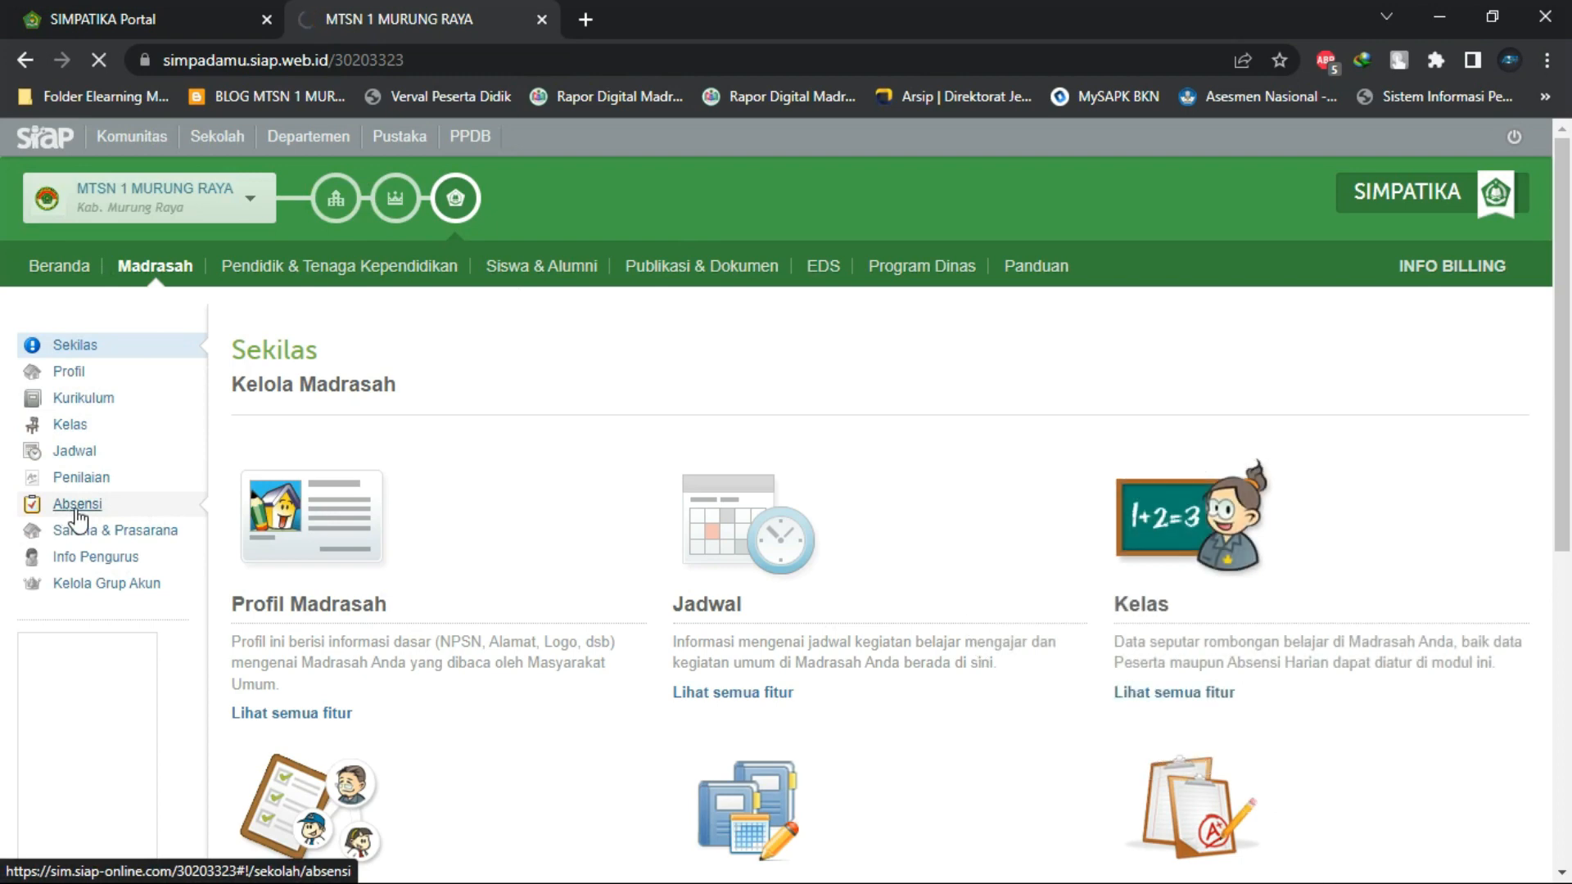
# Go to the madrasah's Absensi section, dismiss the notice, and open the activation token list under Aplikasi Terintegrasi
pyautogui.click(76, 511)
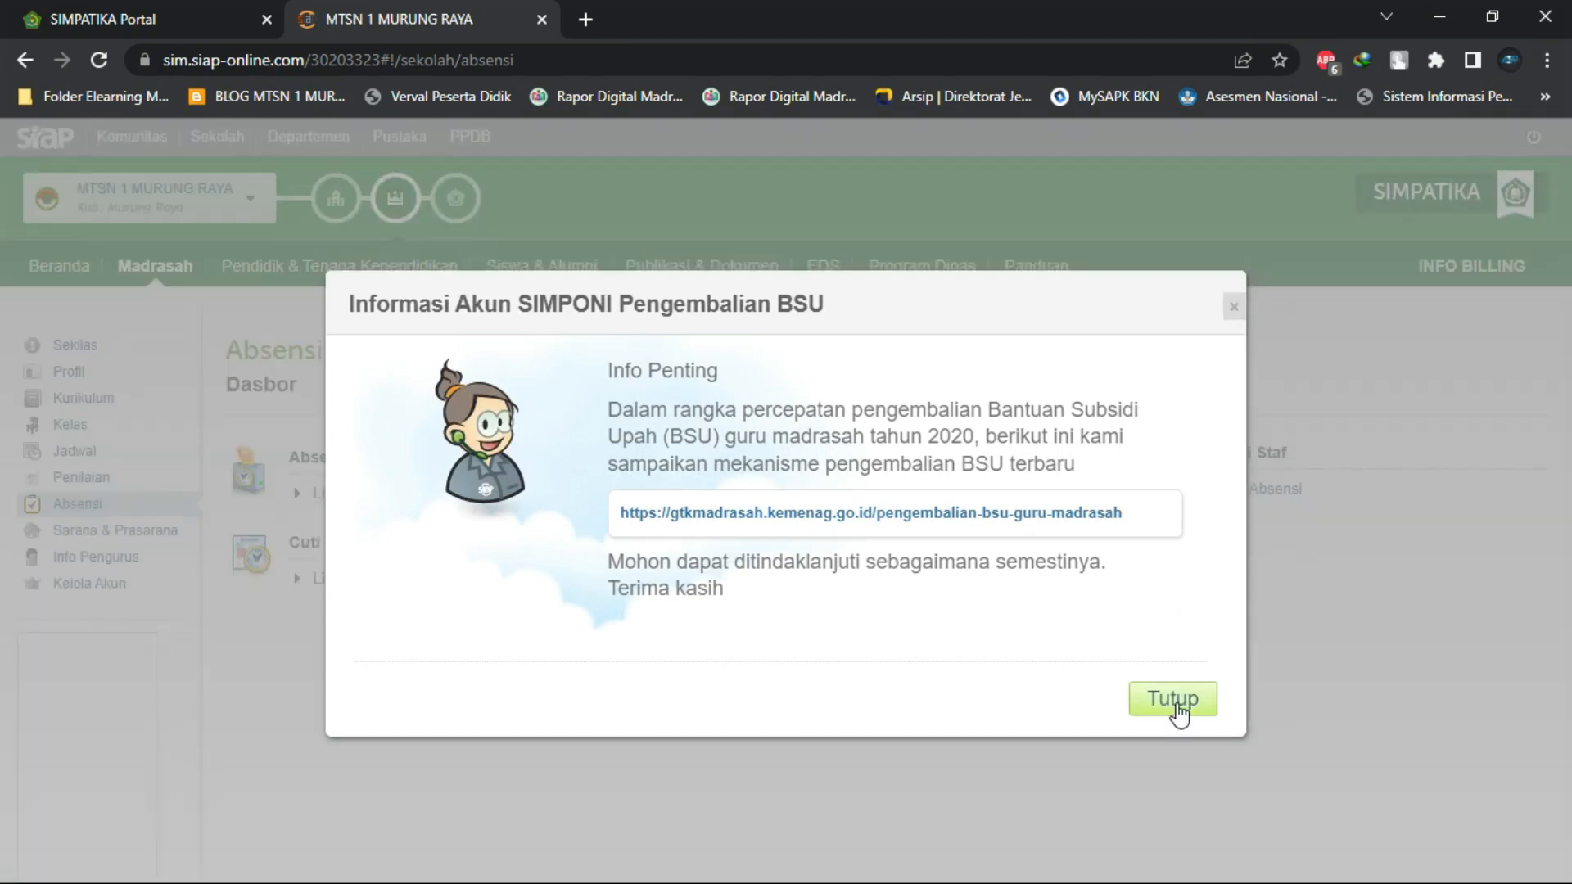
pyautogui.click(1191, 708)
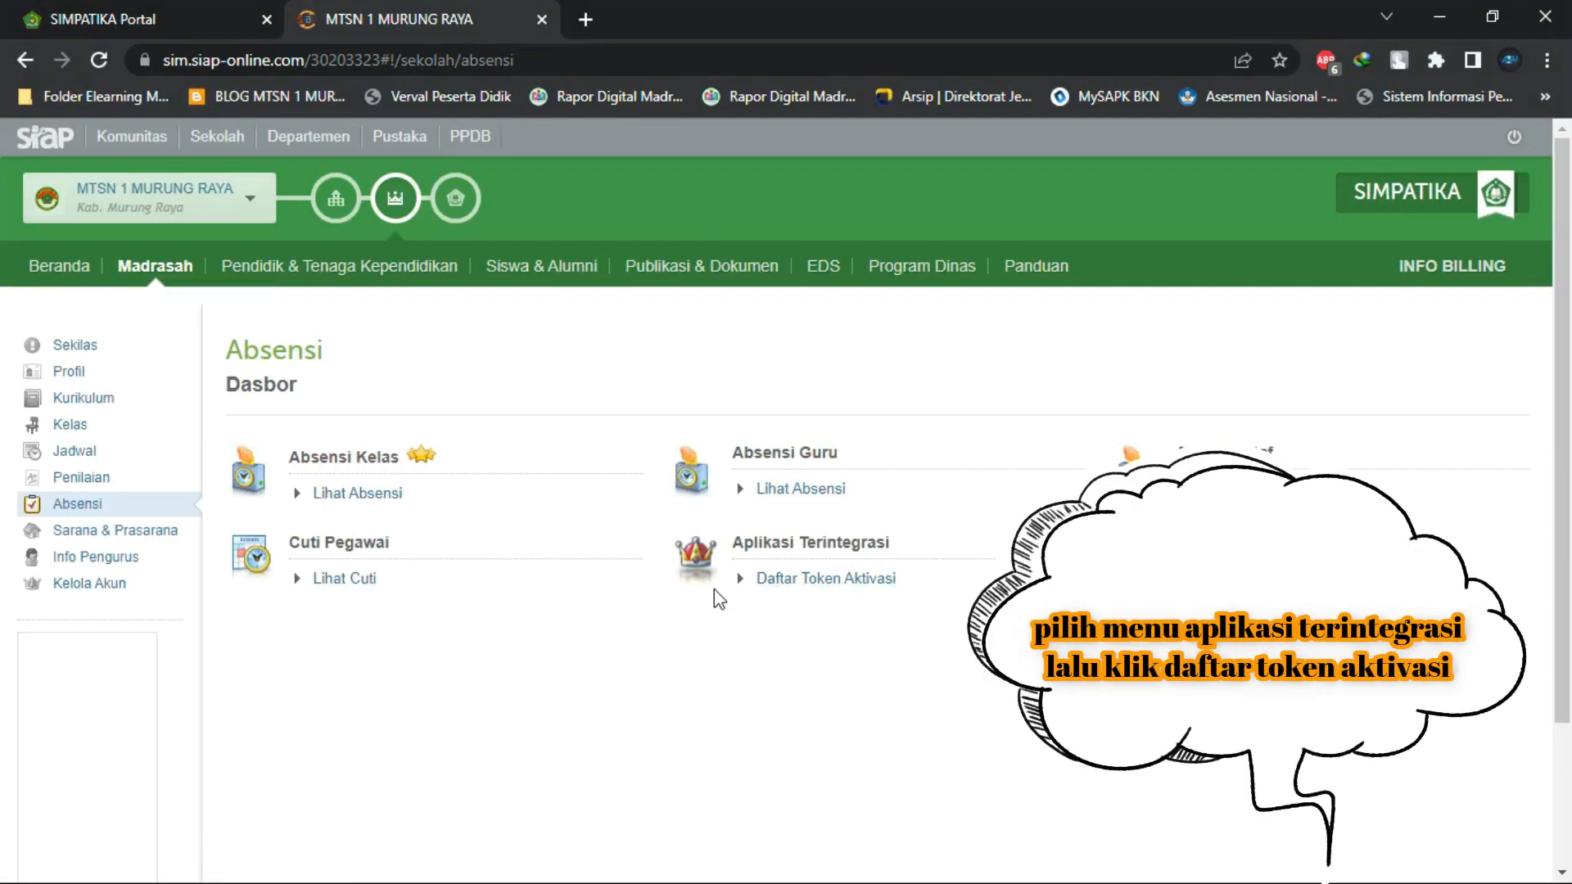
pyautogui.click(833, 581)
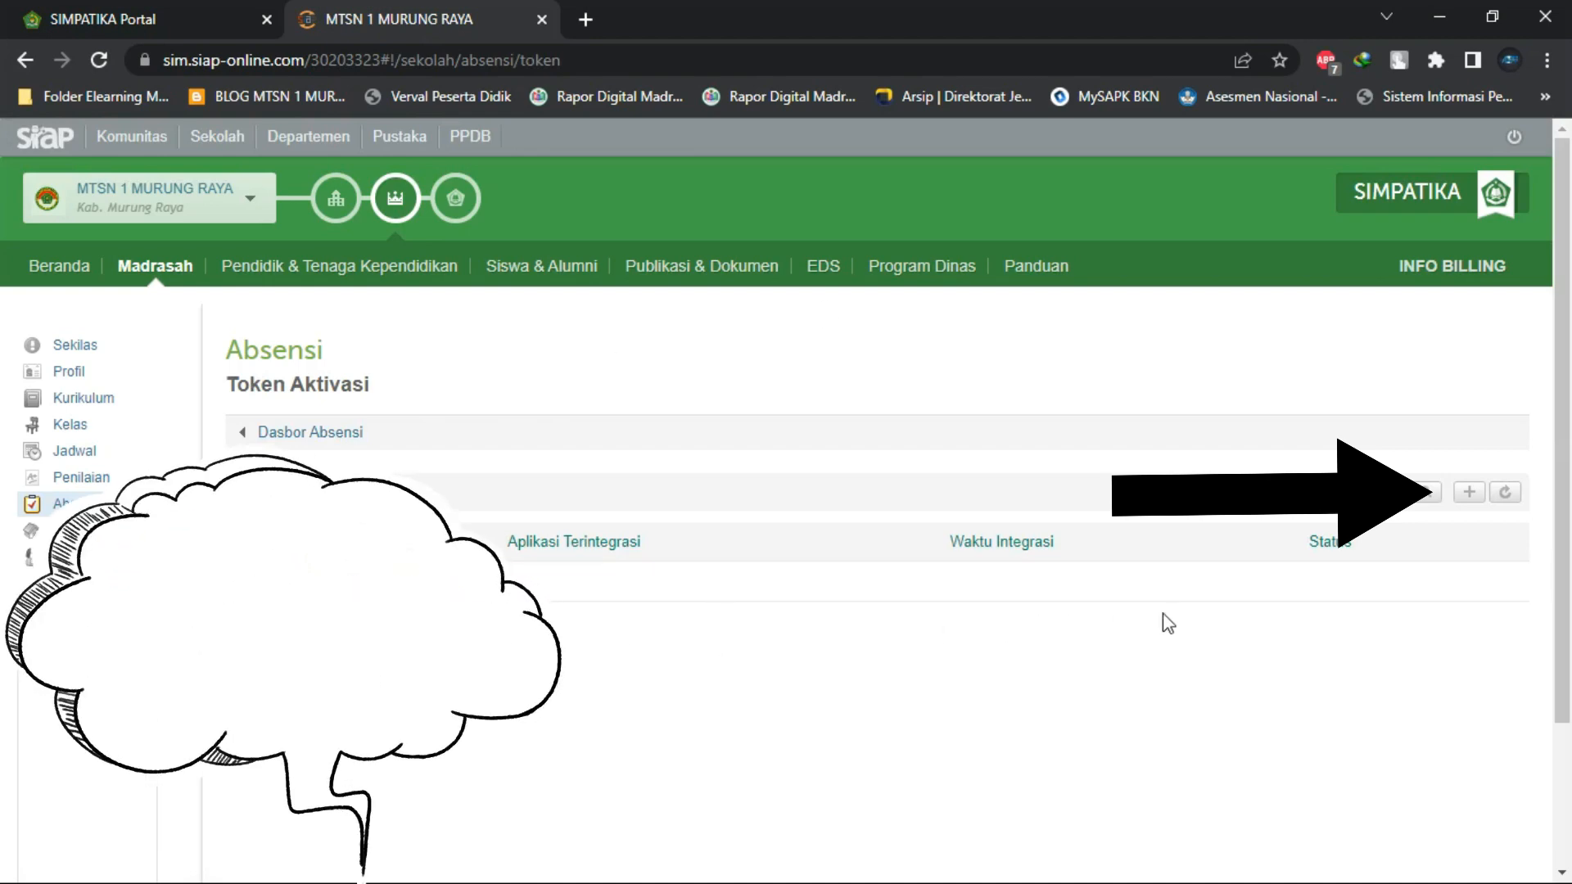
# Create a new activation token named "kode aktivasi untuk integrasi dengan layanan masook" and save it
pyautogui.click(1466, 502)
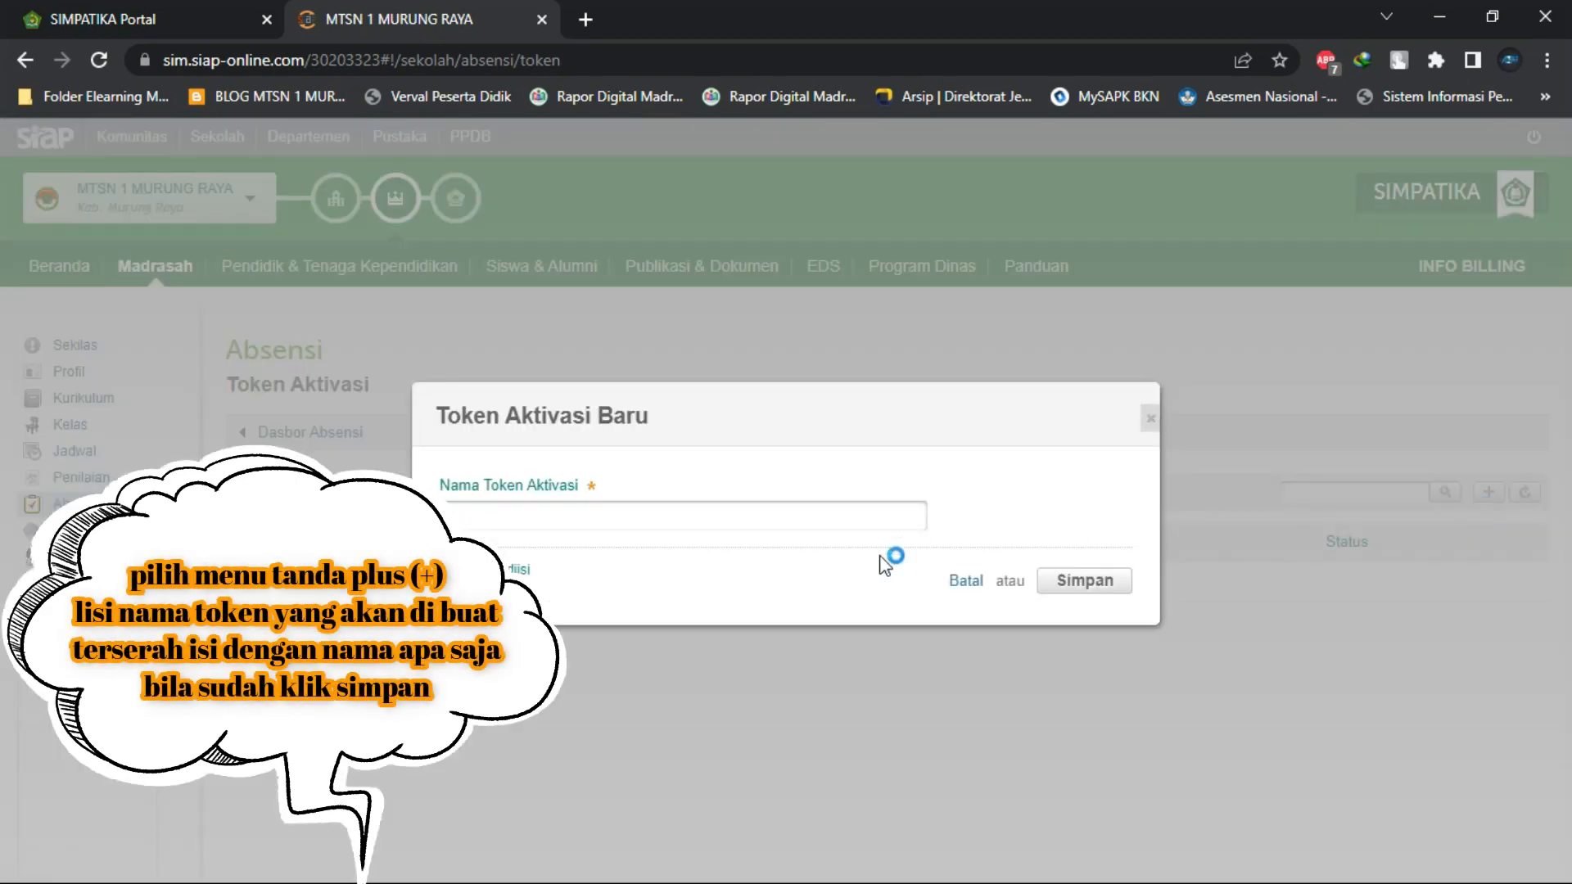
pyautogui.click(605, 527)
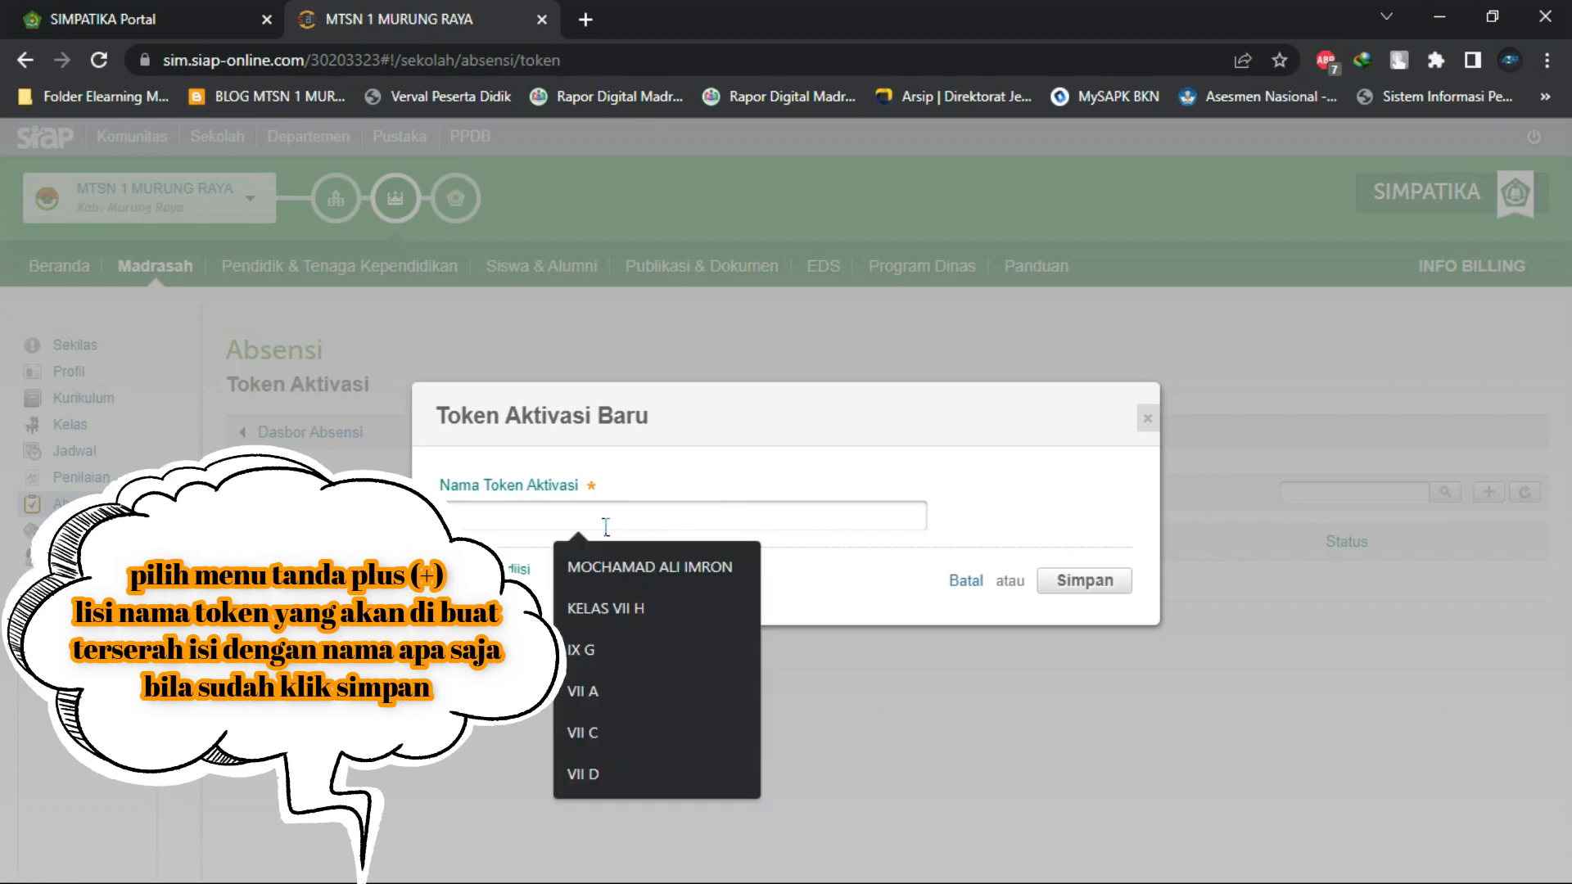
pyautogui.write('ko')
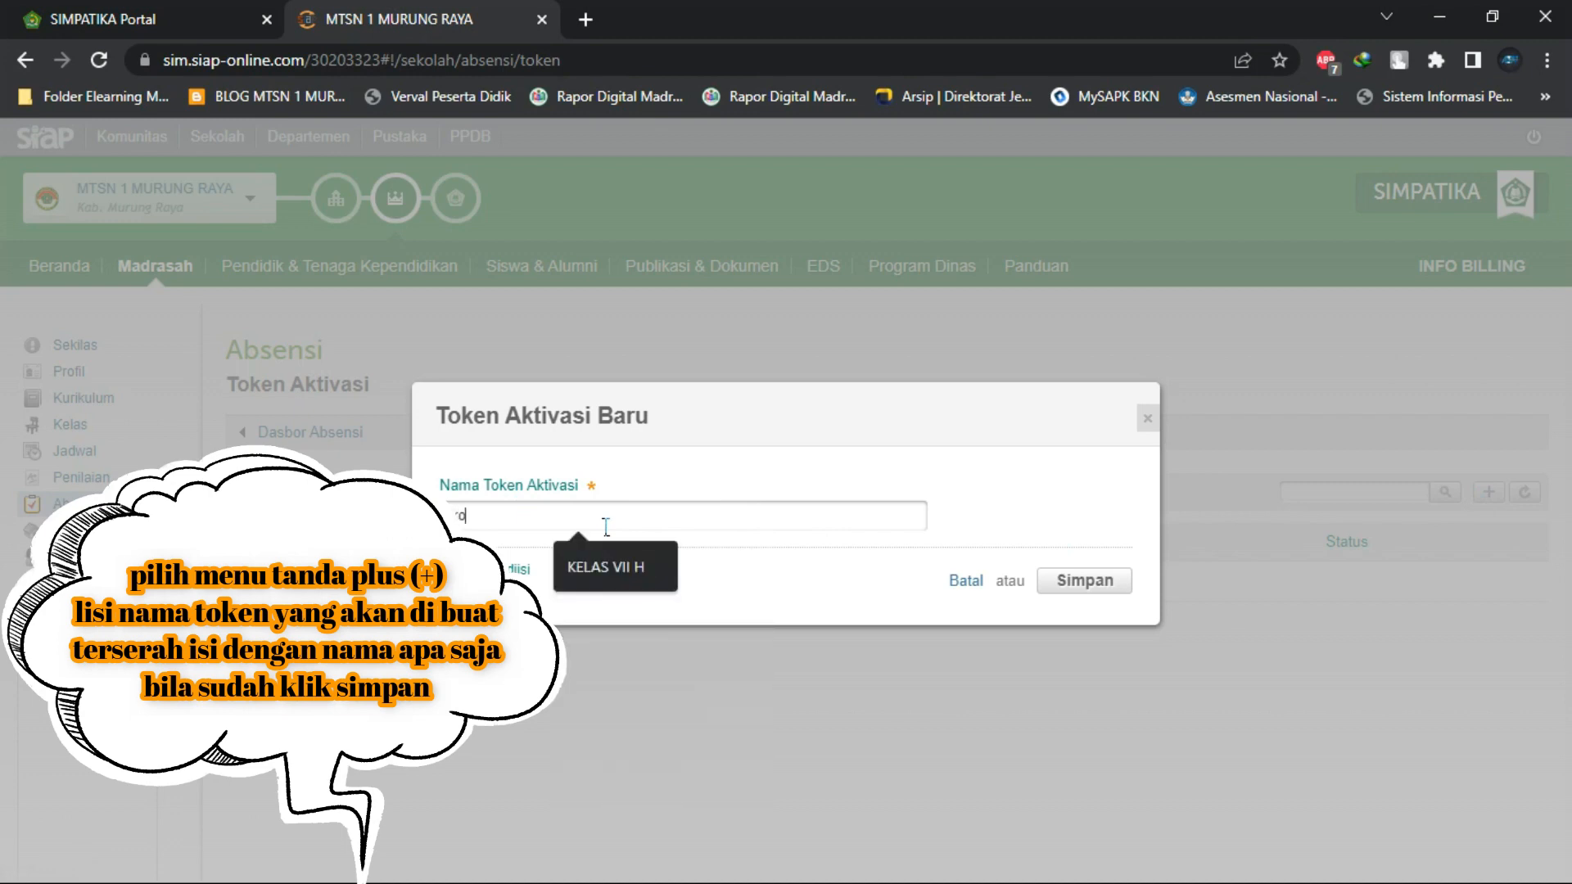
pyautogui.write('d')
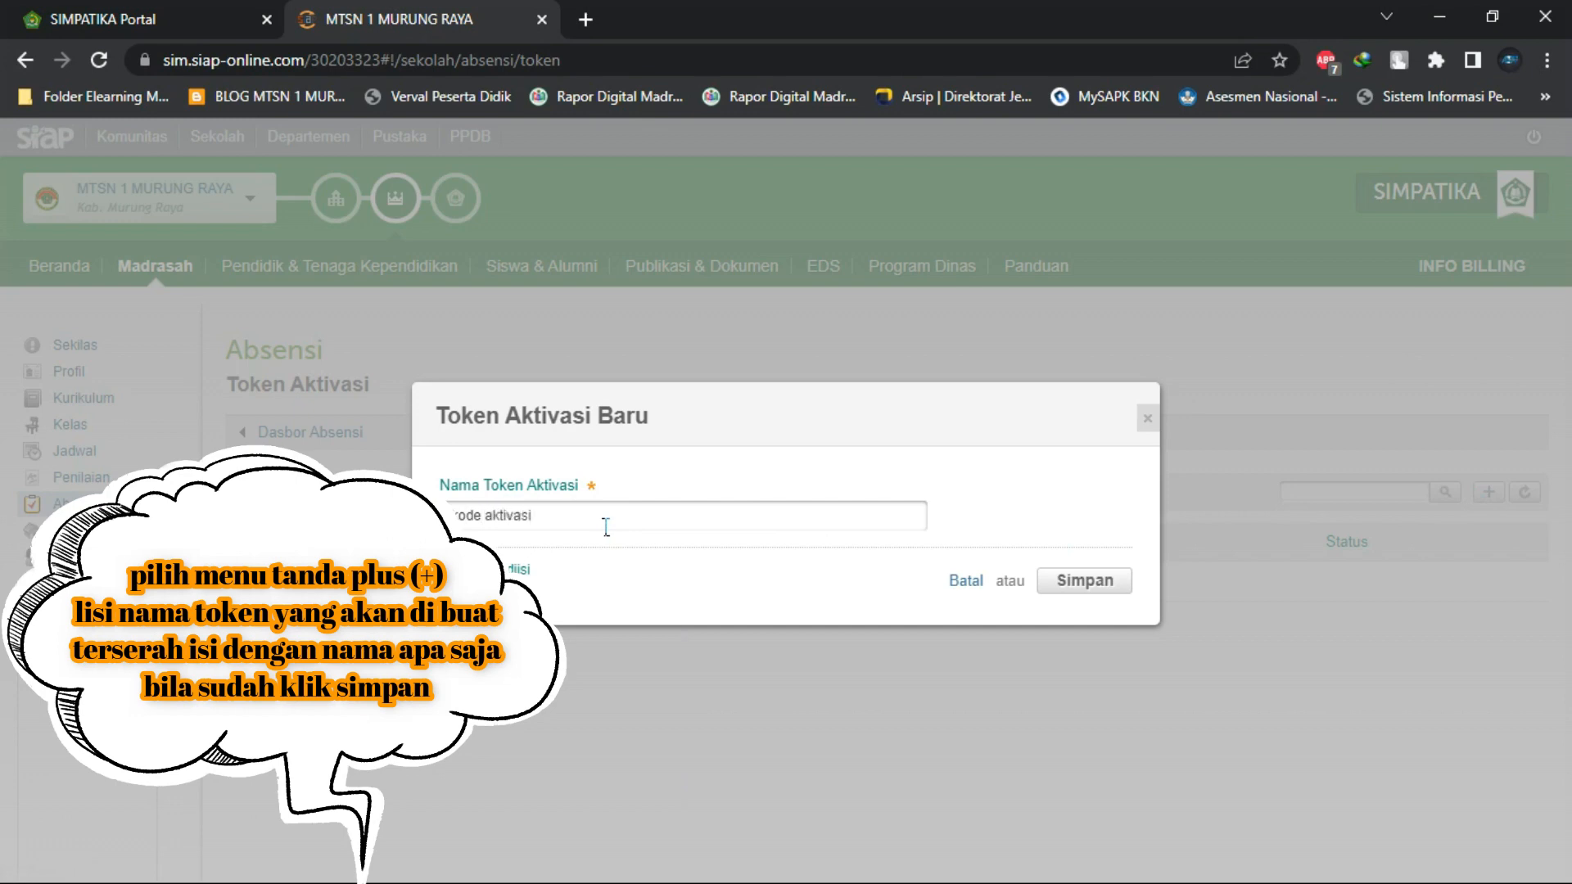
pyautogui.write('e aktivasi untuk integrasi dengan layanan masook')
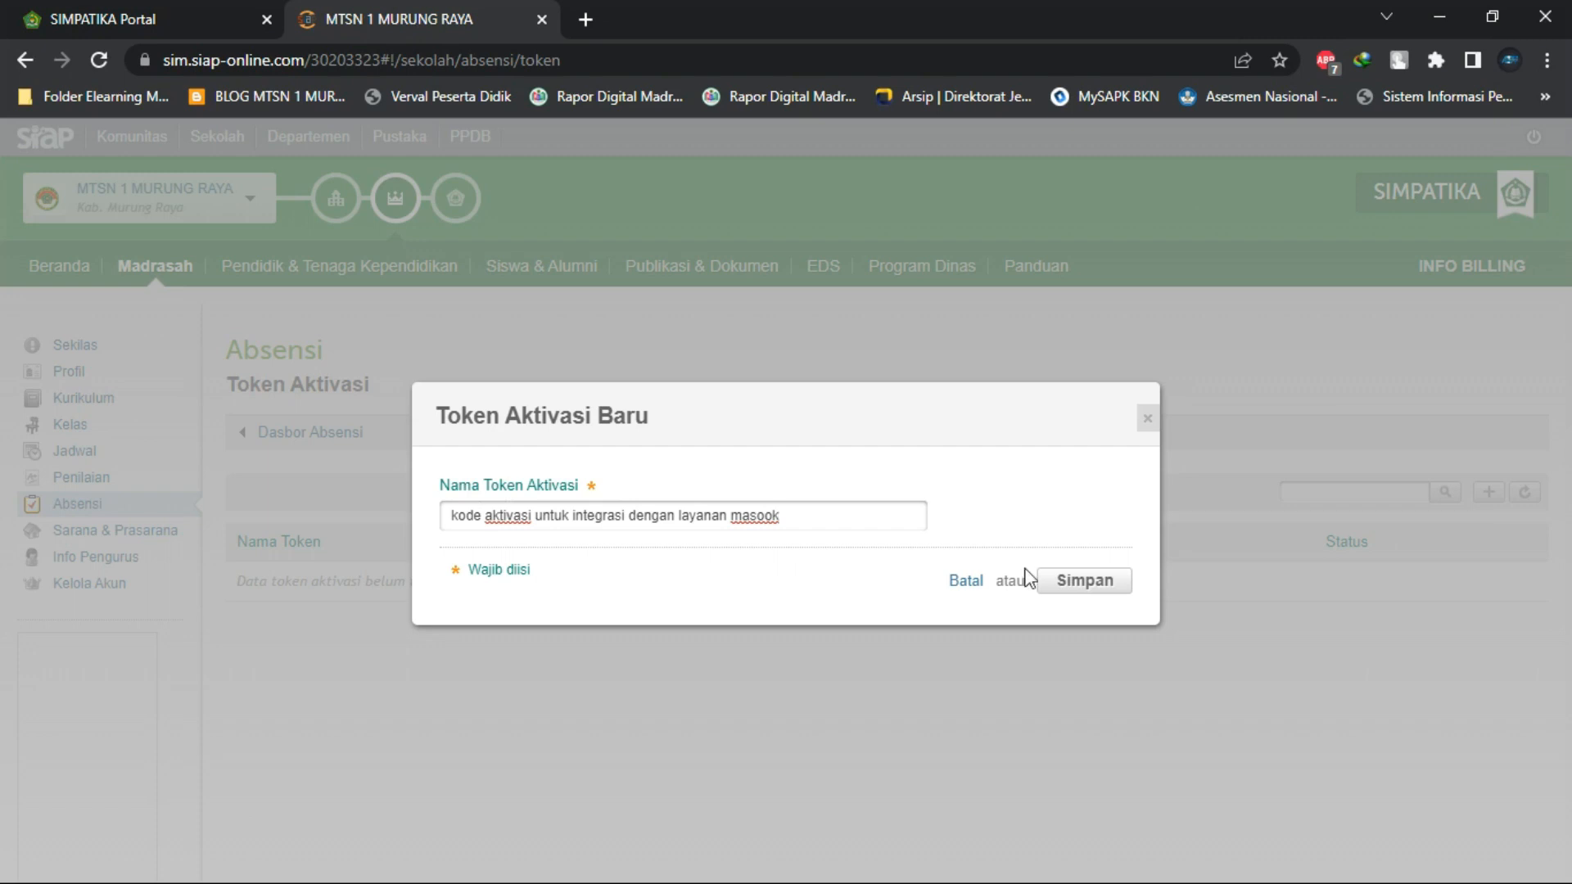
pyautogui.click(1080, 593)
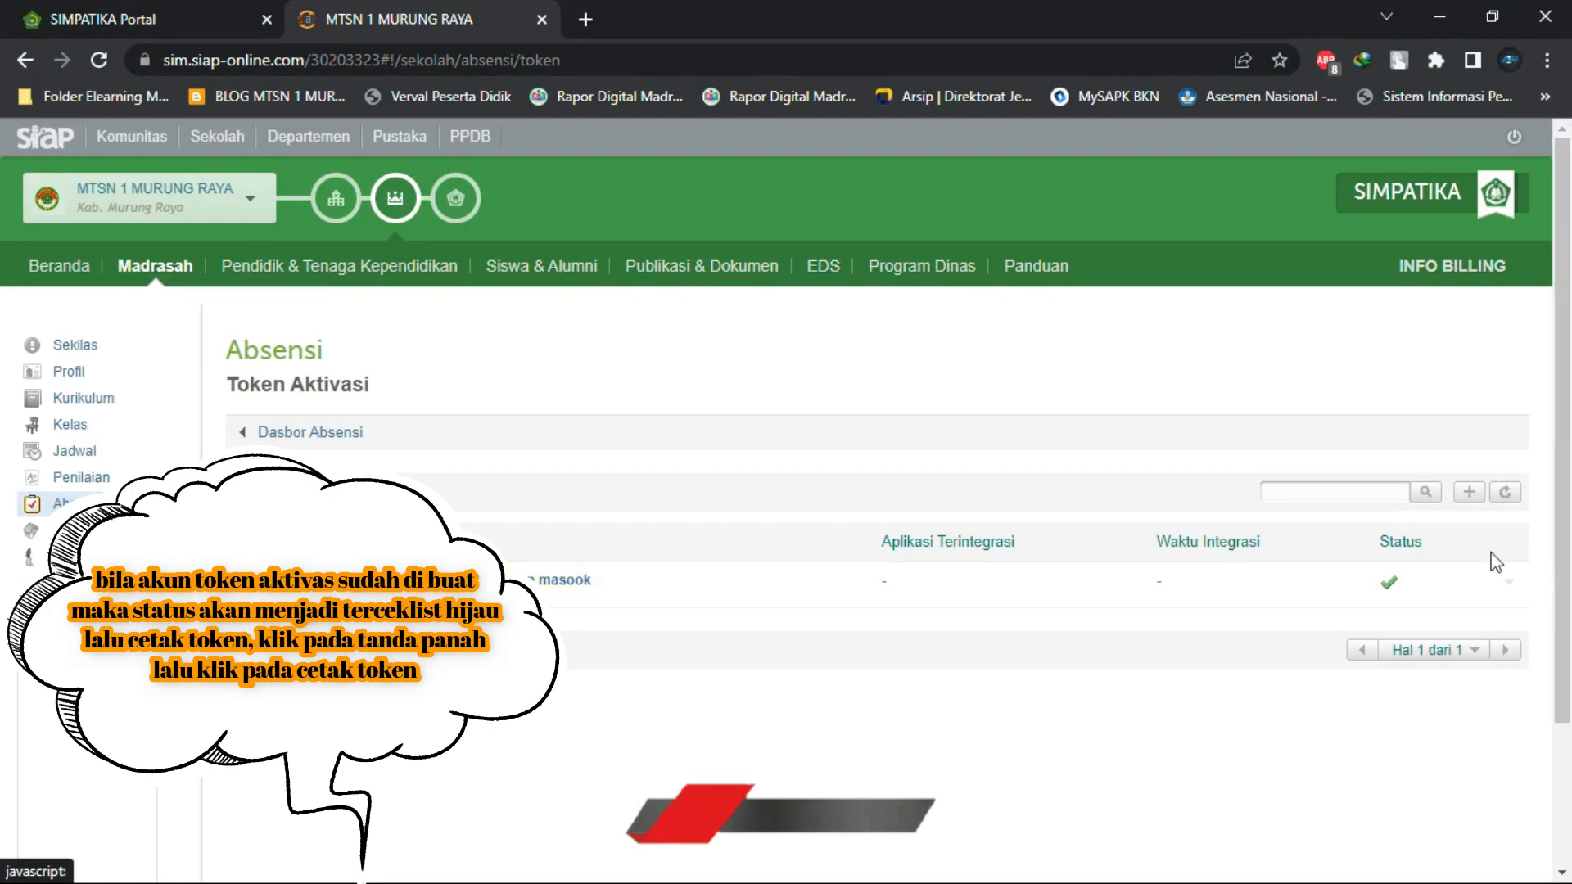
# Print the new activation token with the destination set to Simpan sebagai PDF and start saving it
pyautogui.click(1511, 585)
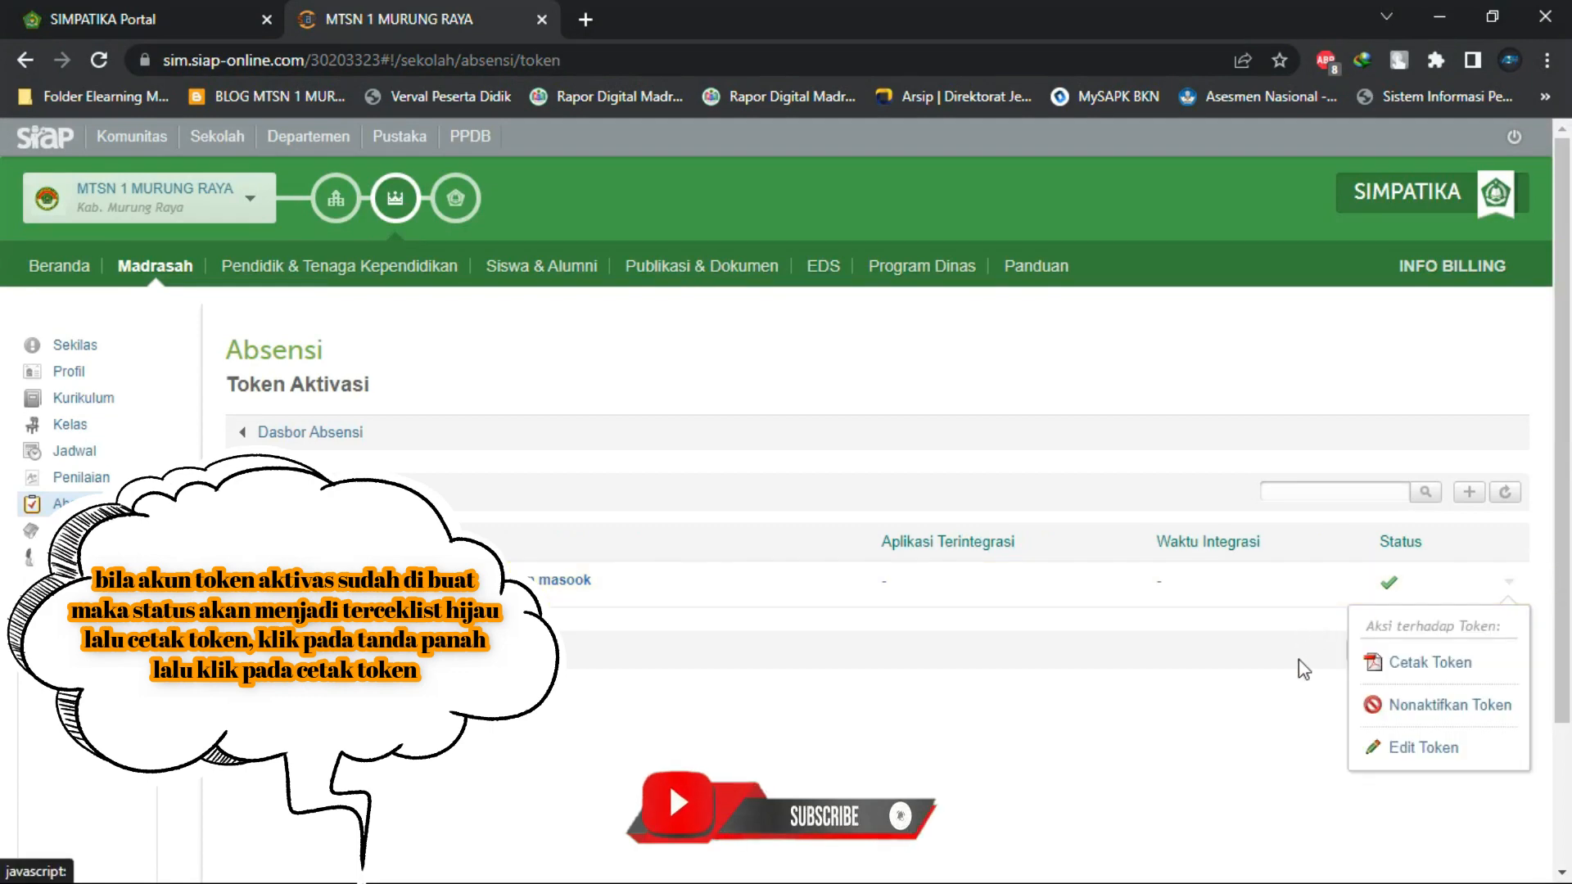
pyautogui.click(1428, 664)
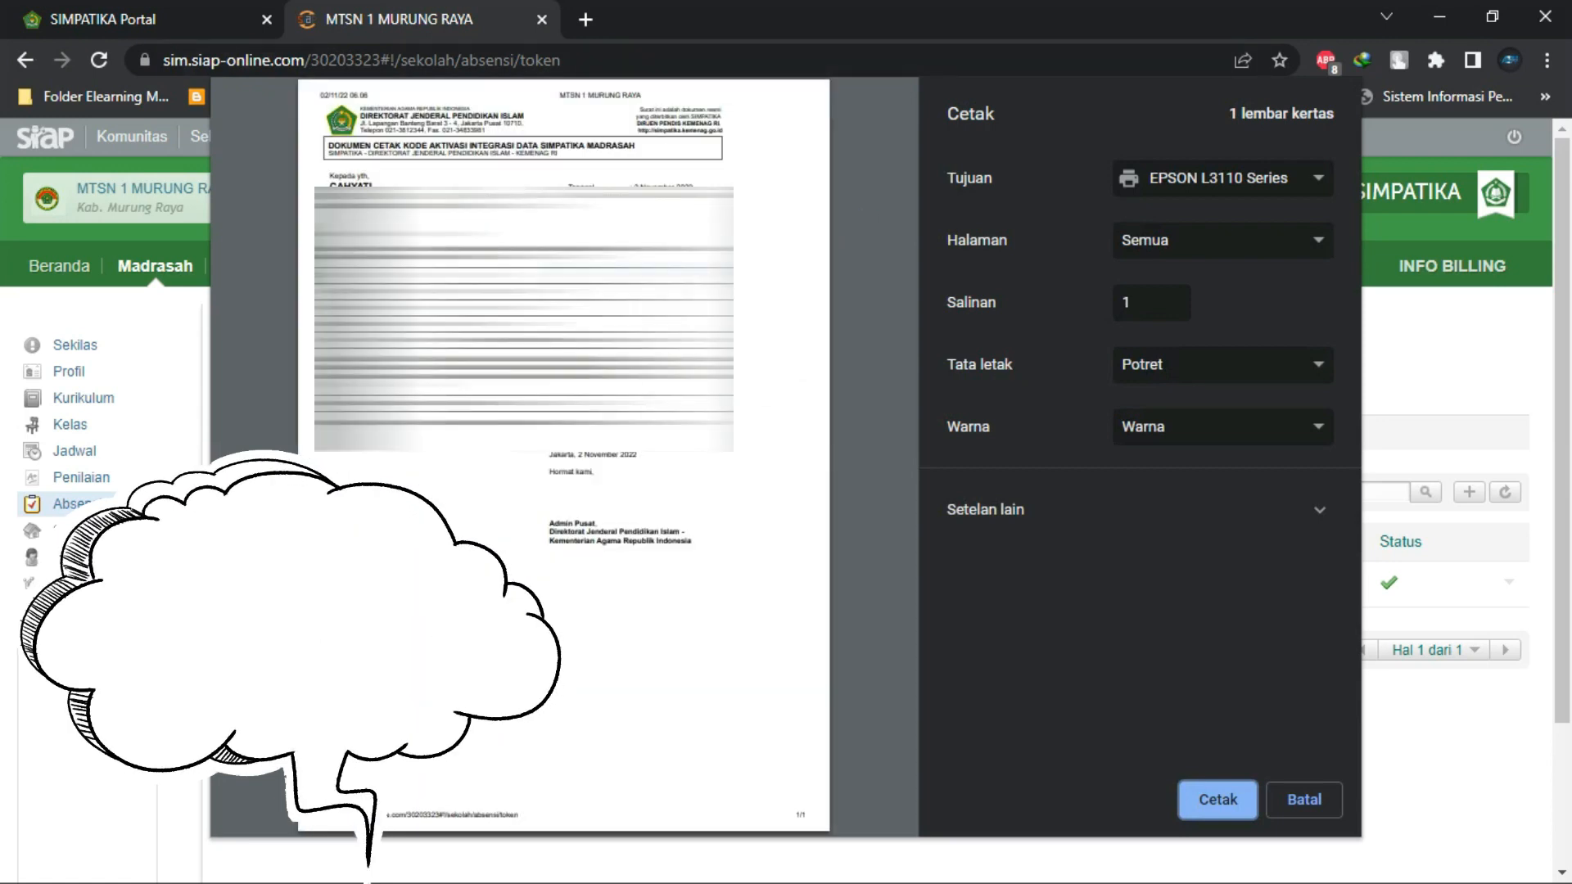
pyautogui.click(1334, 179)
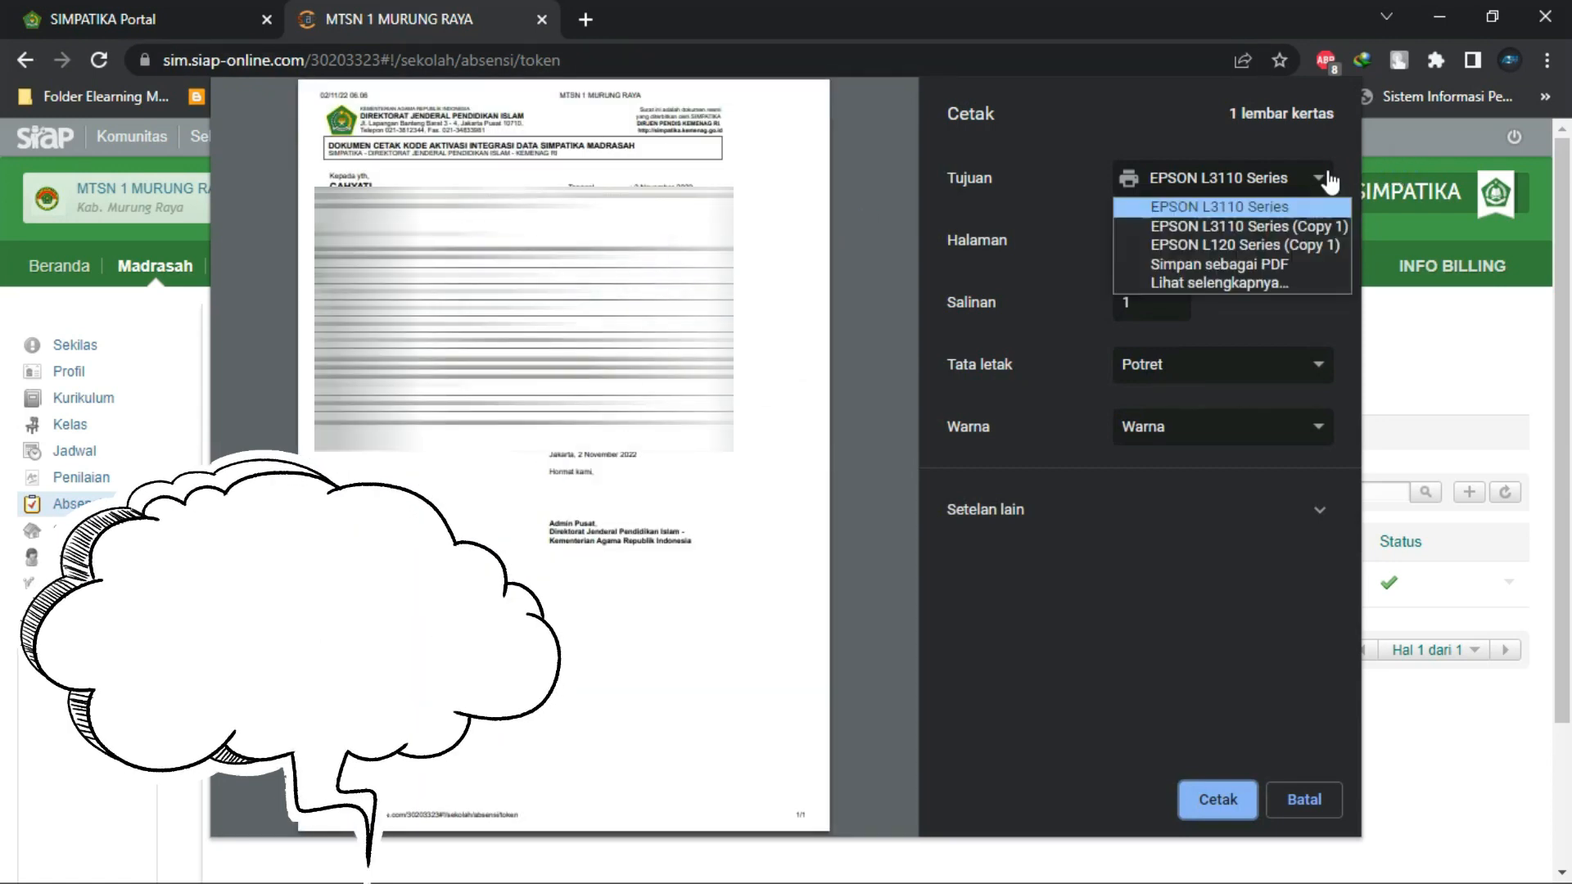
pyautogui.click(1202, 271)
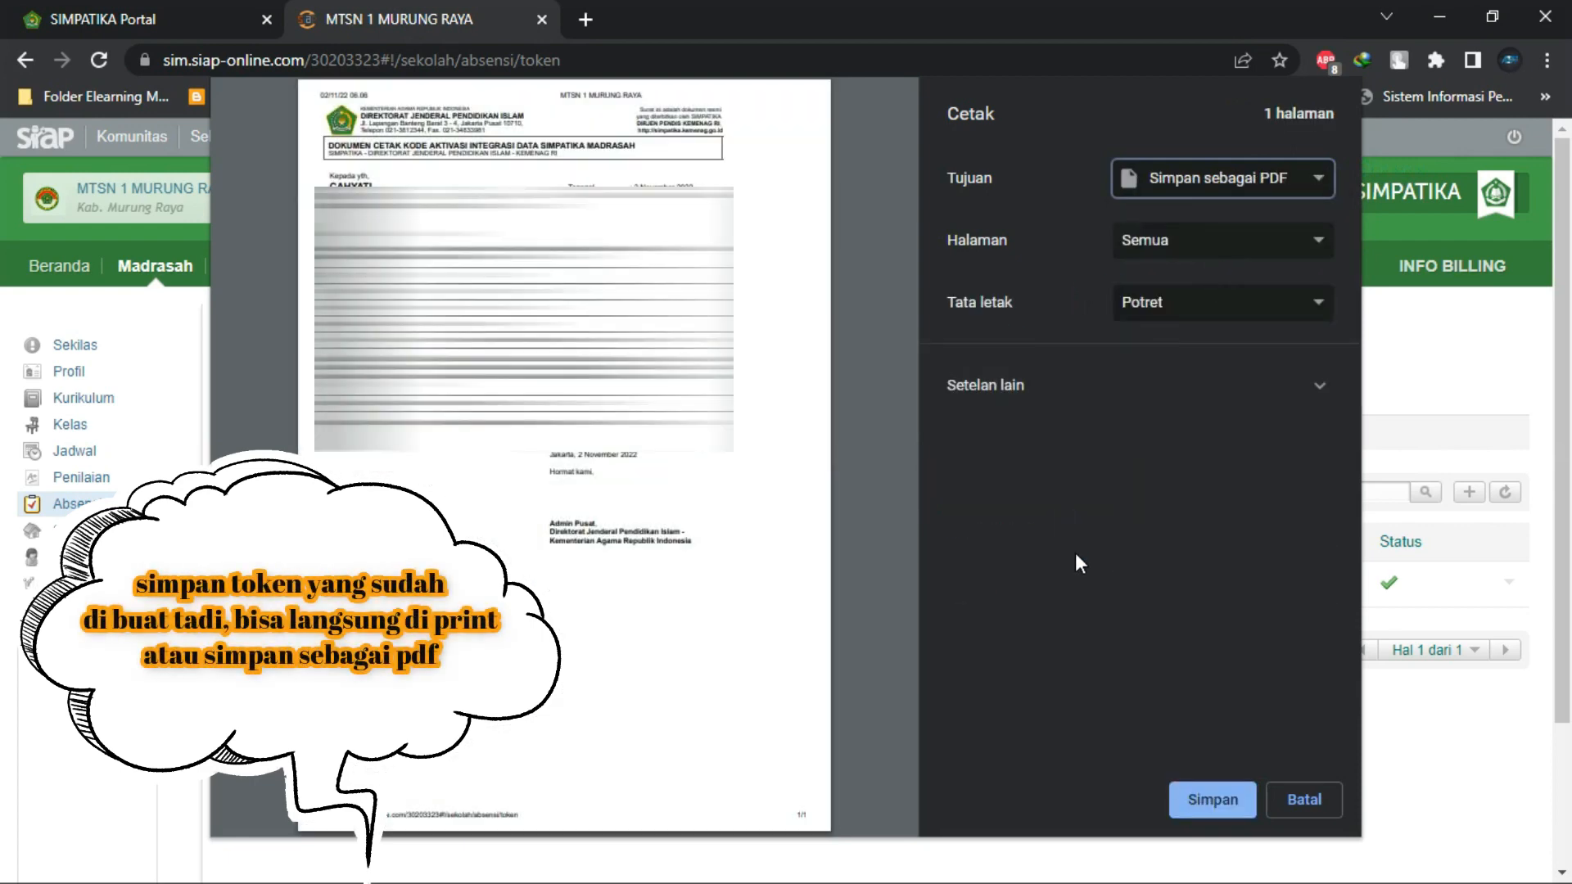
pyautogui.click(1204, 798)
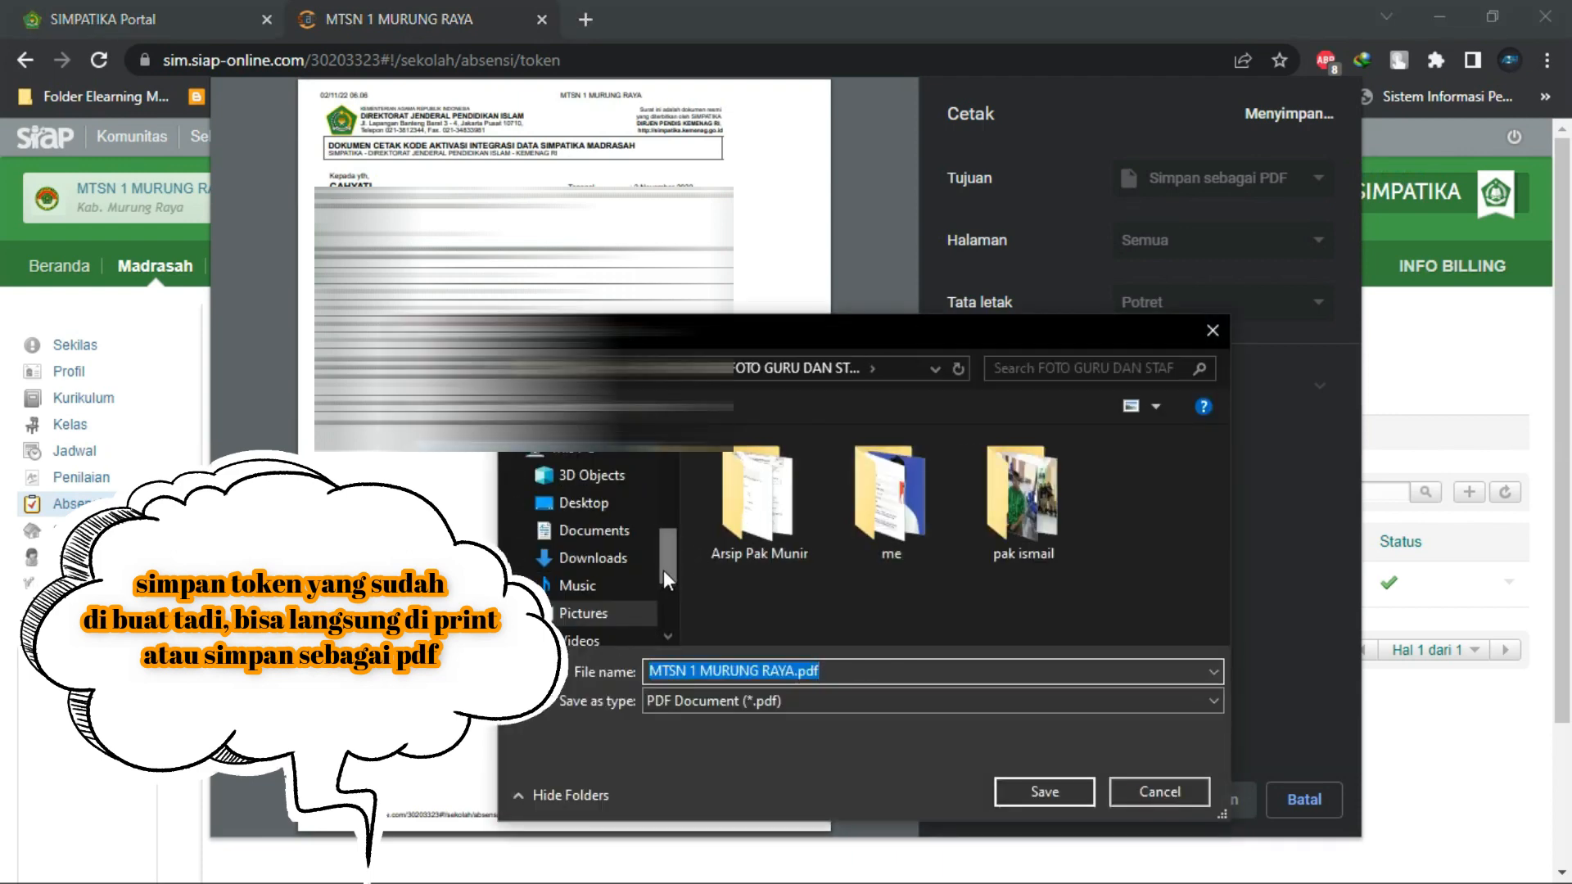
# Save MTSN 1 MURUNG RAYA.pdf on drive D: in FILE TU NEW > PTK SIMPATIKA > Format Absen Simpatika Guru dan Staf, inside the KODE AKTIVASI INTEGRASI folder
pyautogui.moveTo(663, 573); pyautogui.dragTo(665, 597)
pyautogui.click(637, 578)
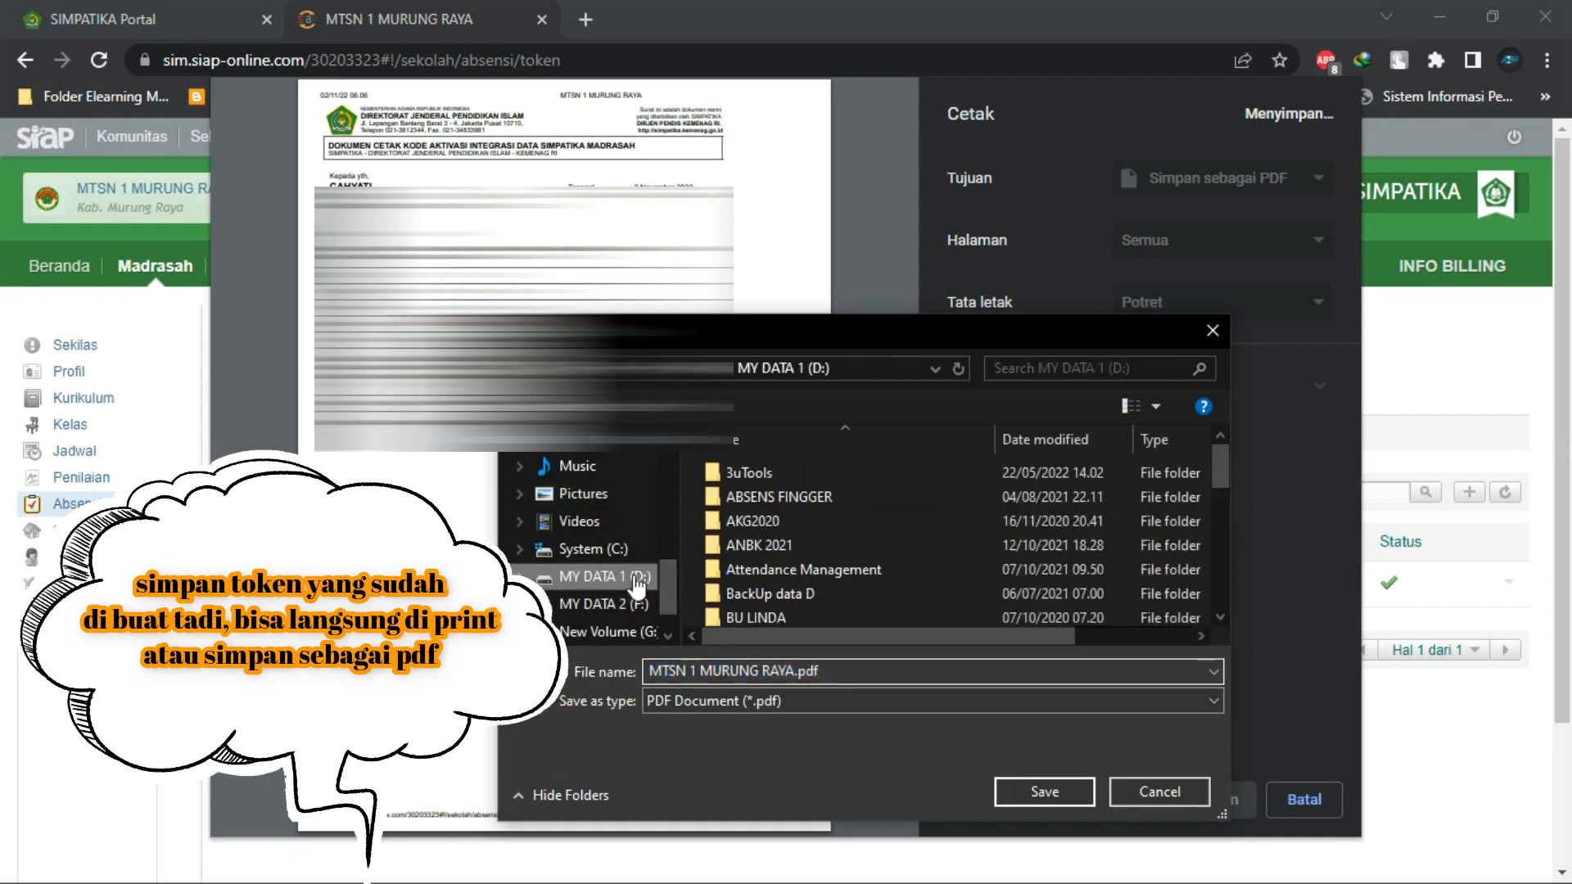
pyautogui.moveTo(1213, 471); pyautogui.dragTo(1214, 499)
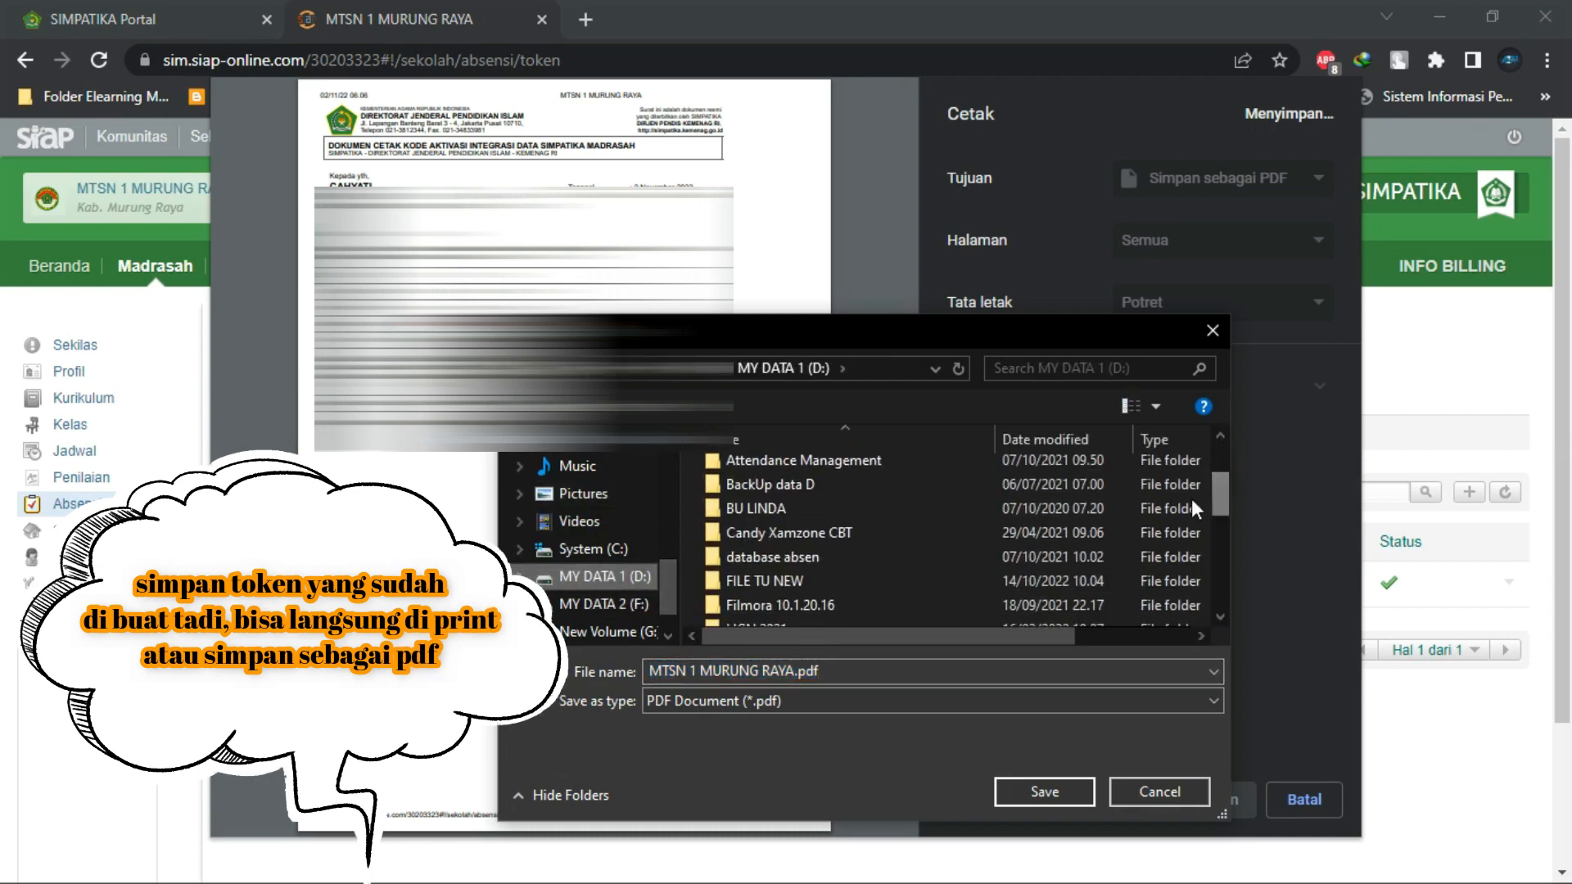
pyautogui.doubleClick(788, 576)
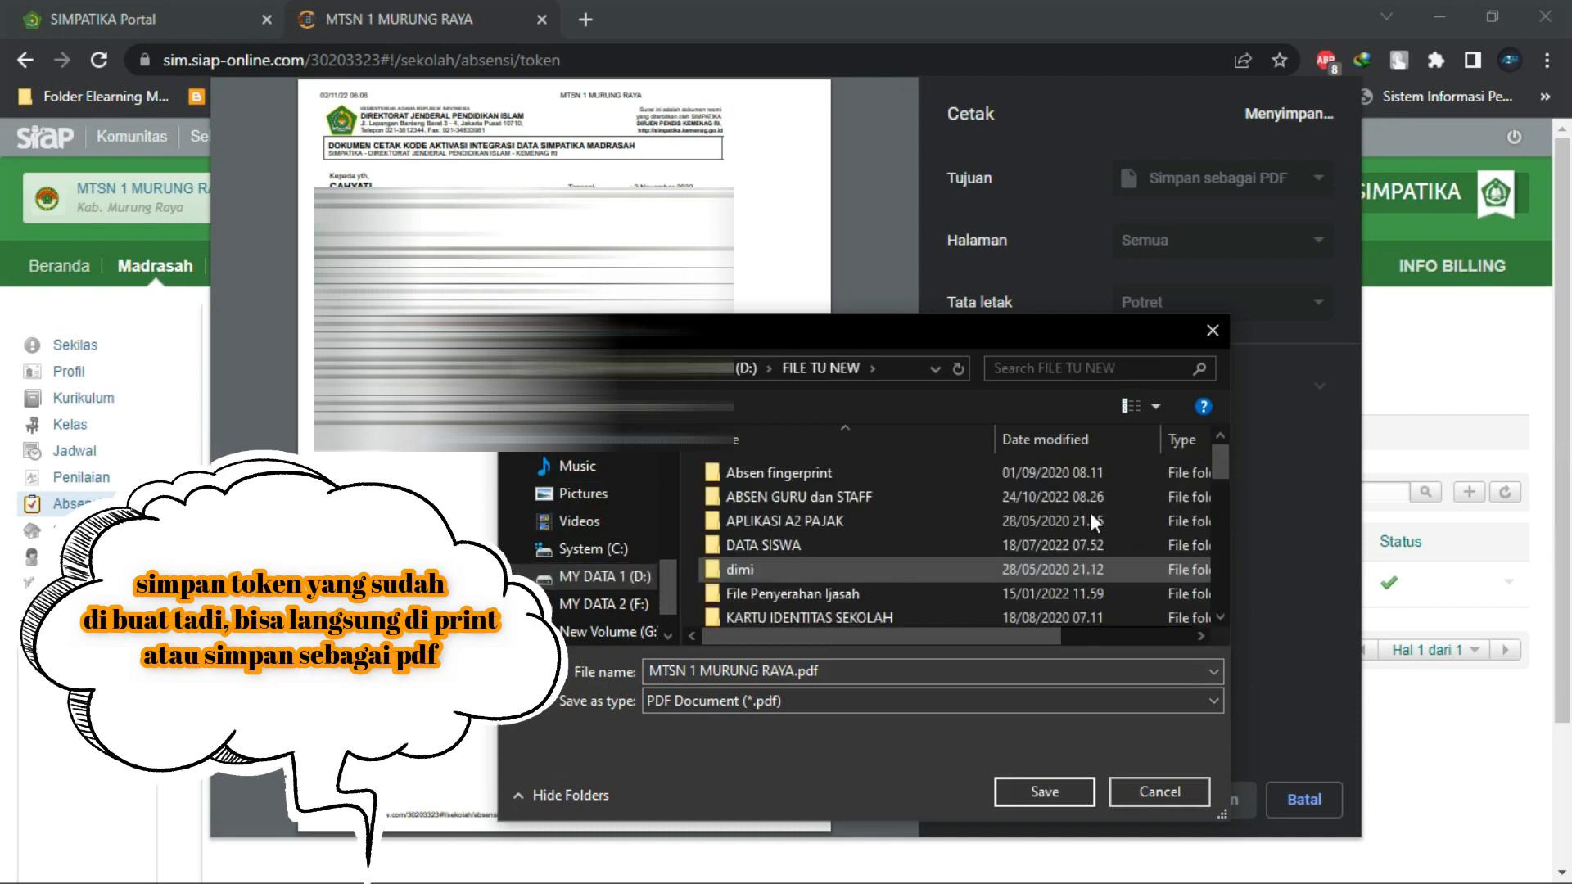
pyautogui.moveTo(1216, 466); pyautogui.dragTo(1213, 513)
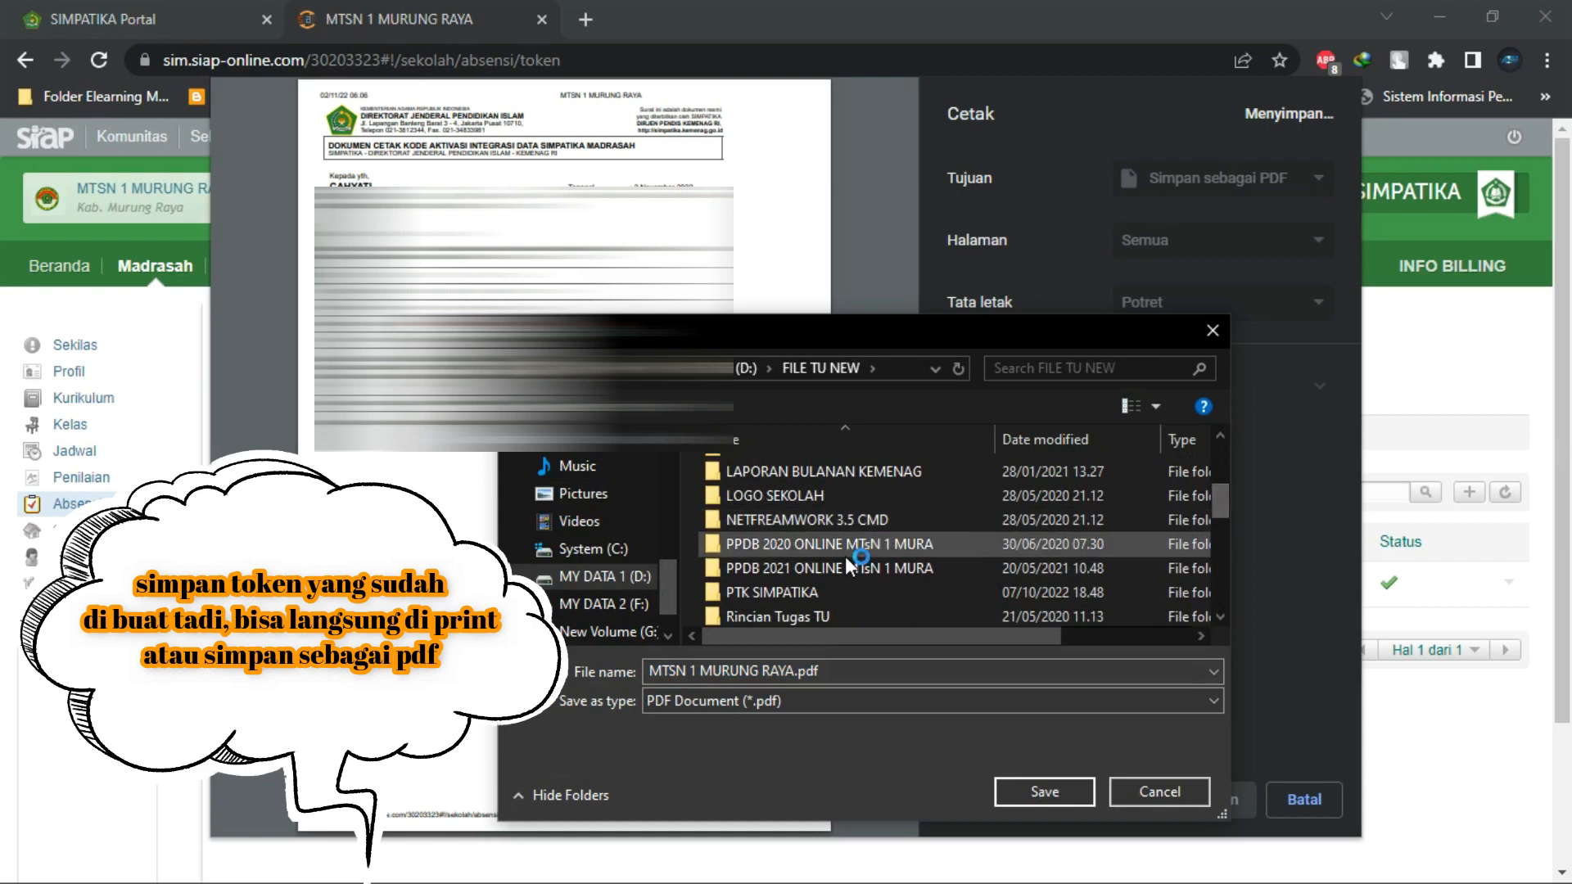
pyautogui.doubleClick(805, 592)
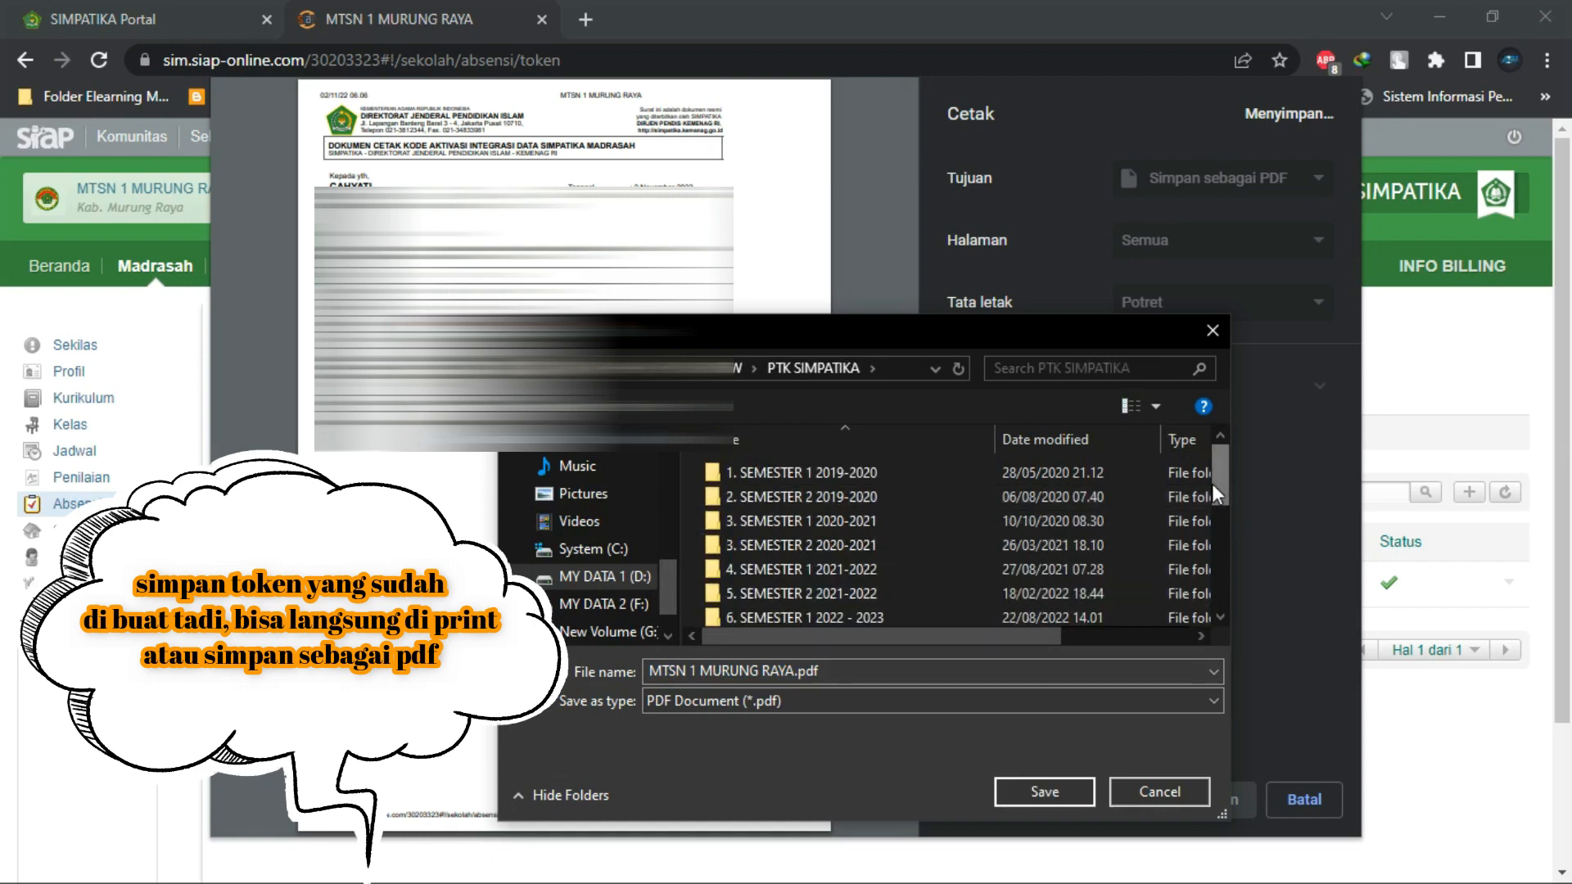
pyautogui.moveTo(1219, 476); pyautogui.dragTo(1215, 509)
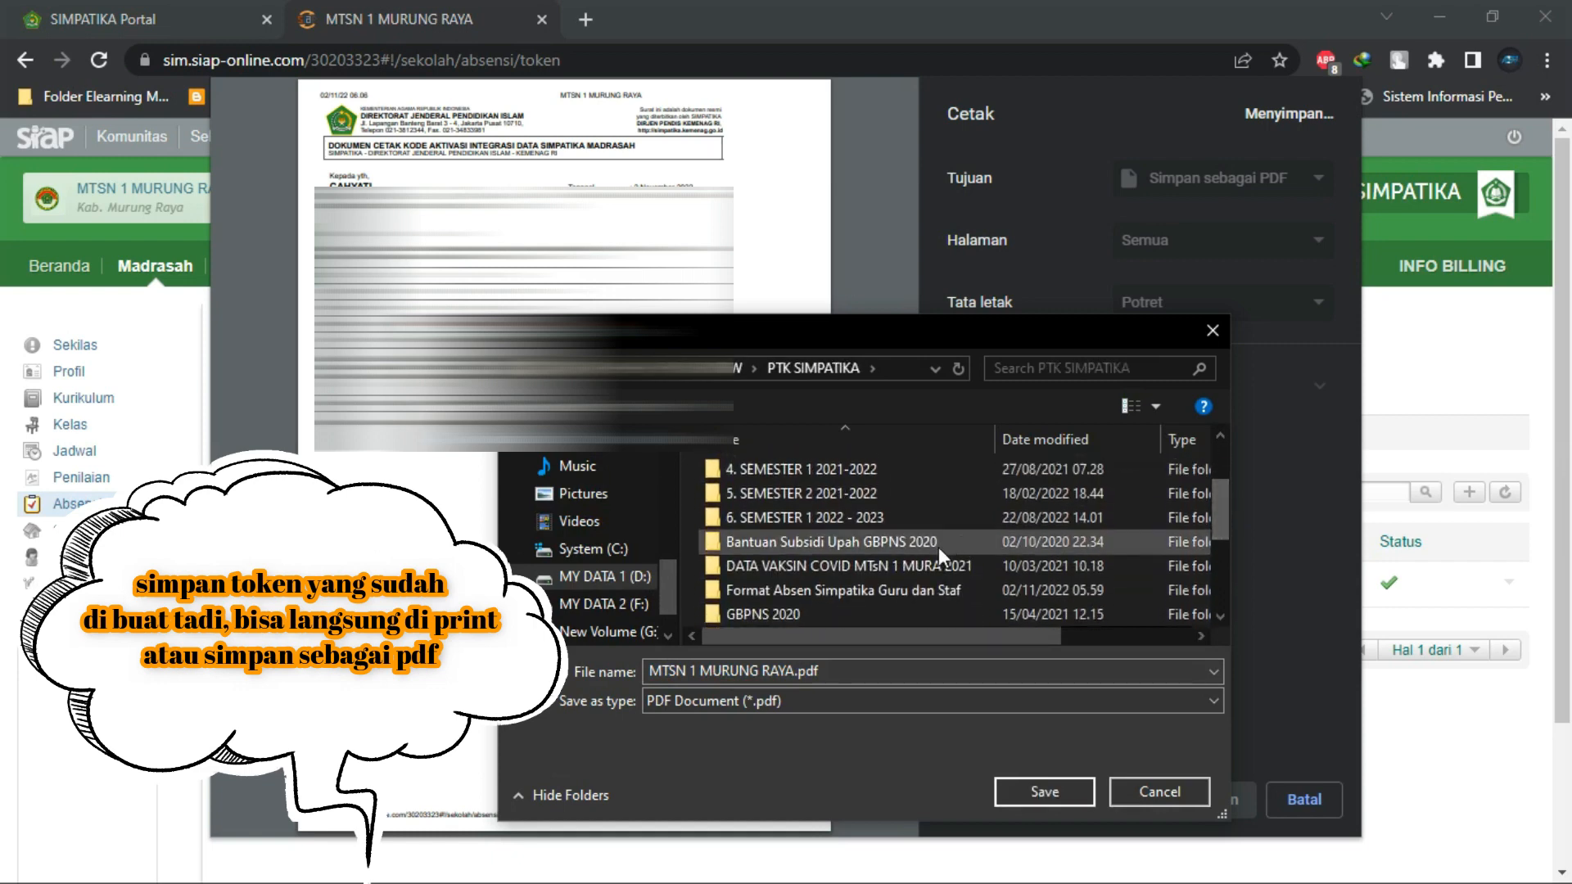
pyautogui.doubleClick(879, 585)
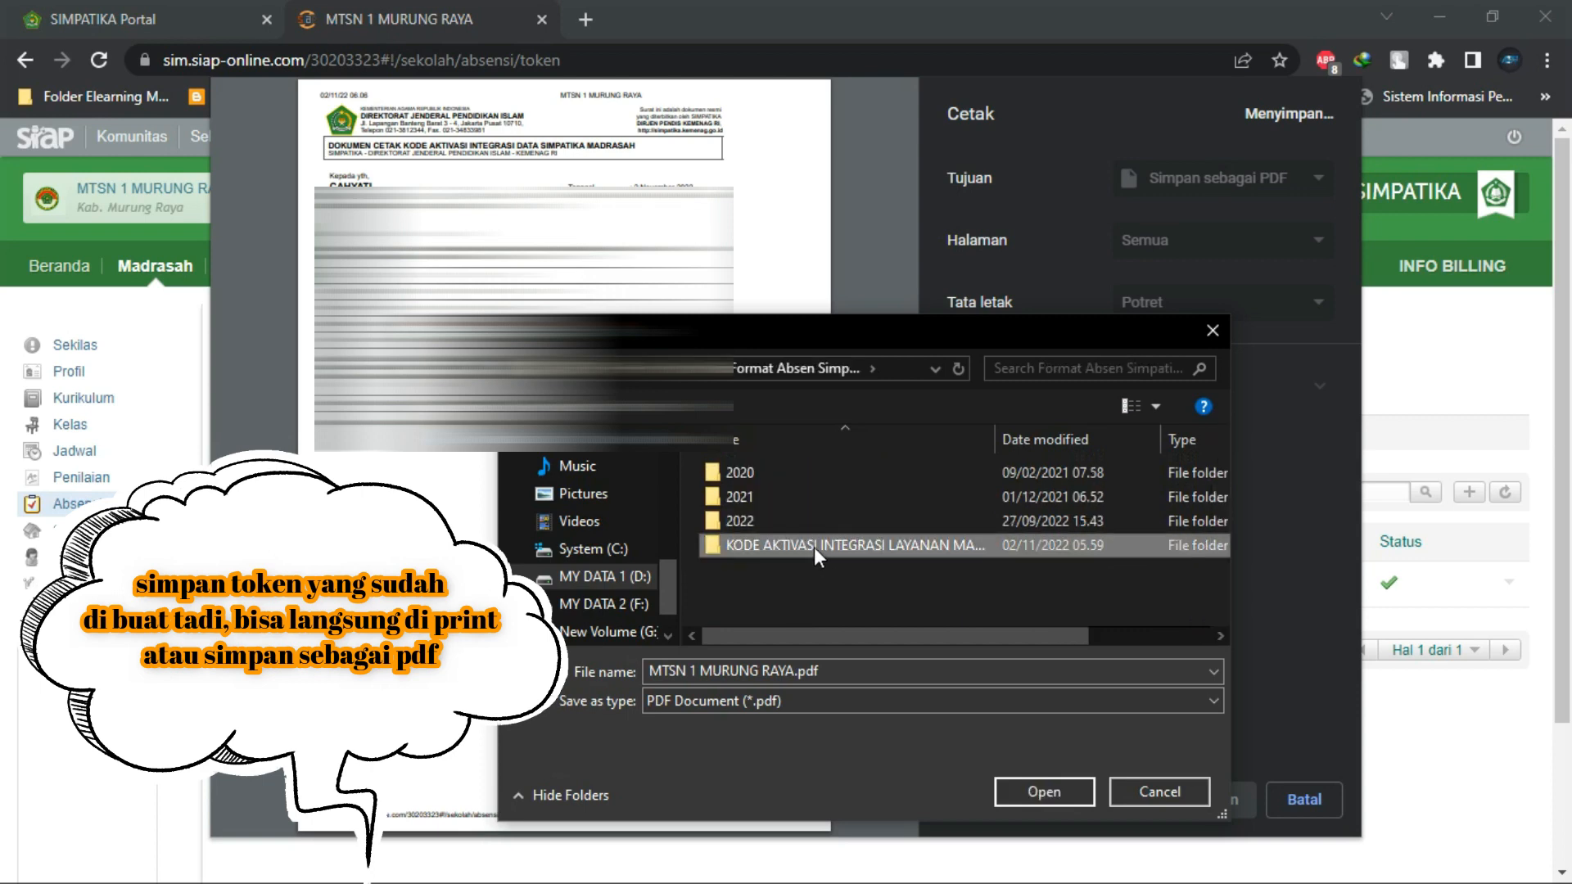
pyautogui.doubleClick(813, 541)
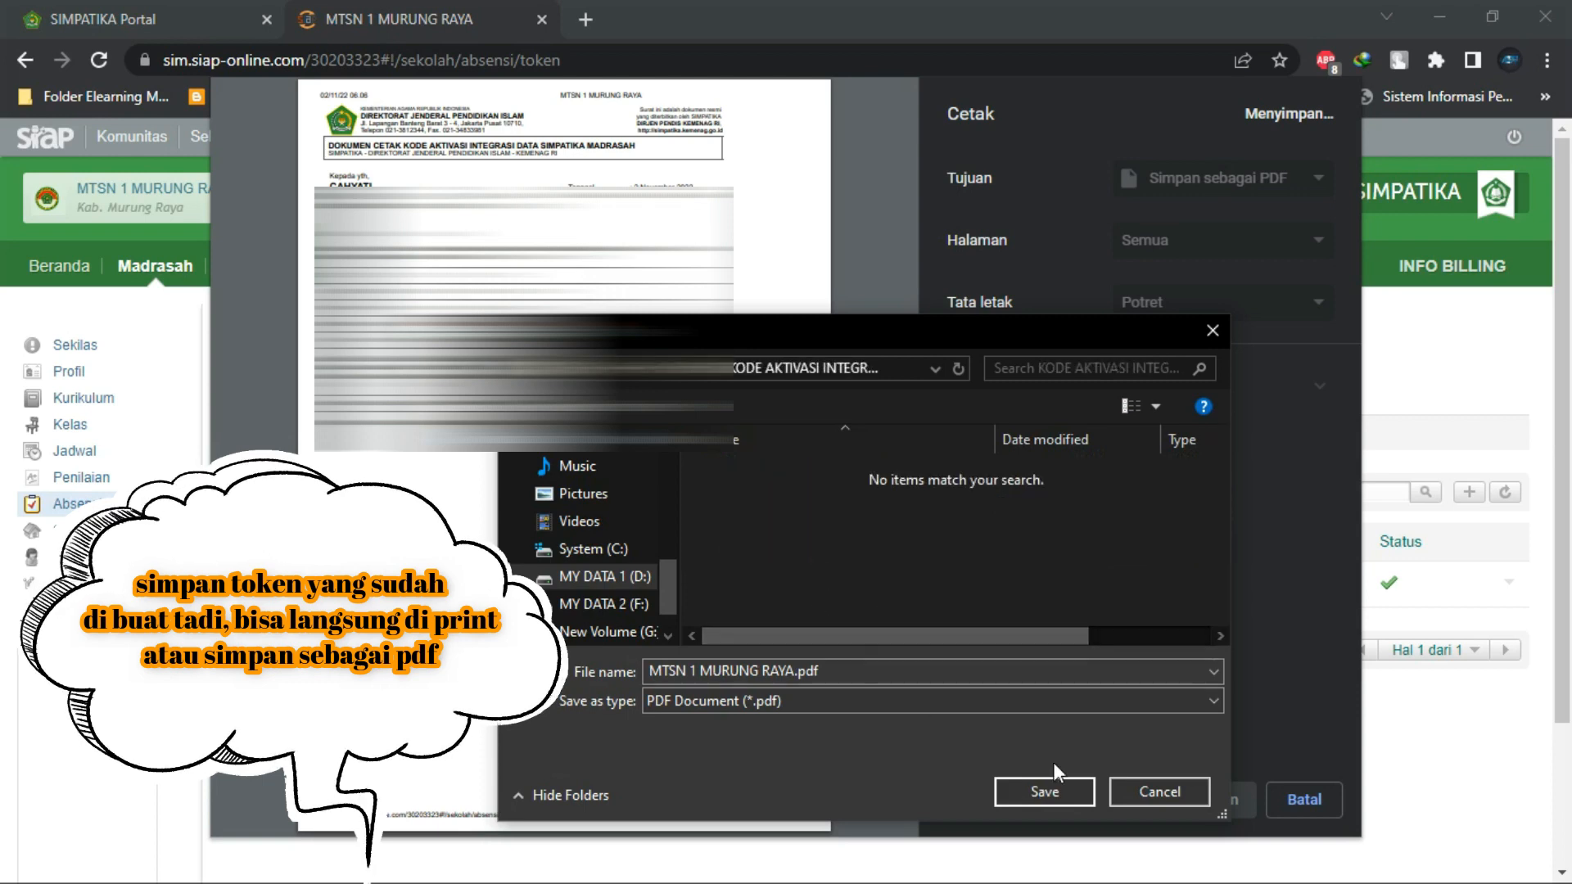
pyautogui.click(1028, 797)
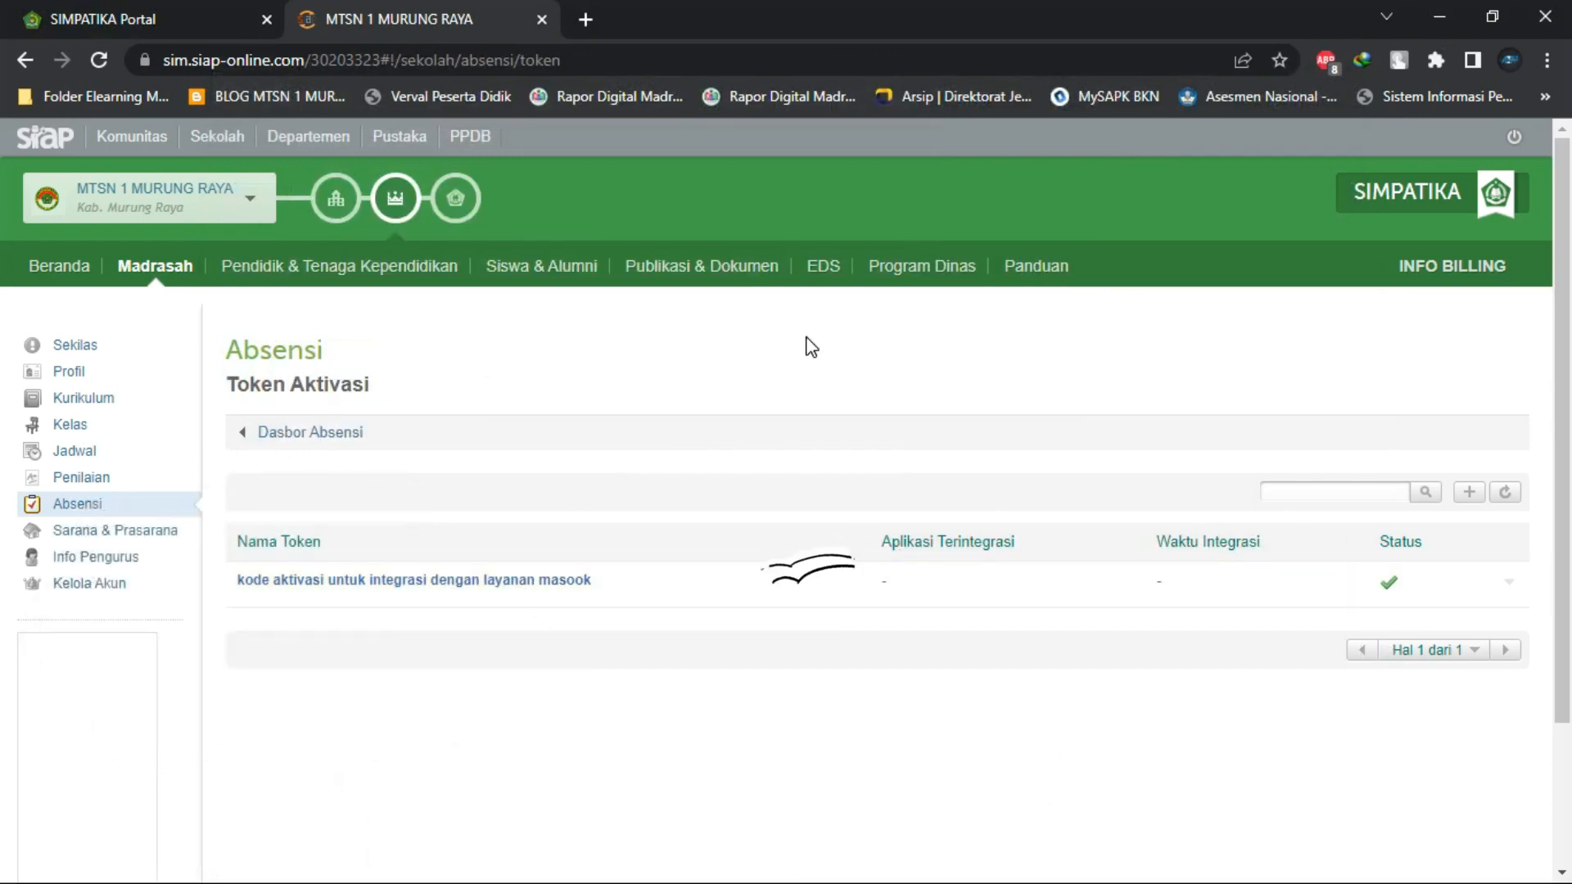
# Log out of the SIMPATIKA admin account
pyautogui.click(1525, 143)
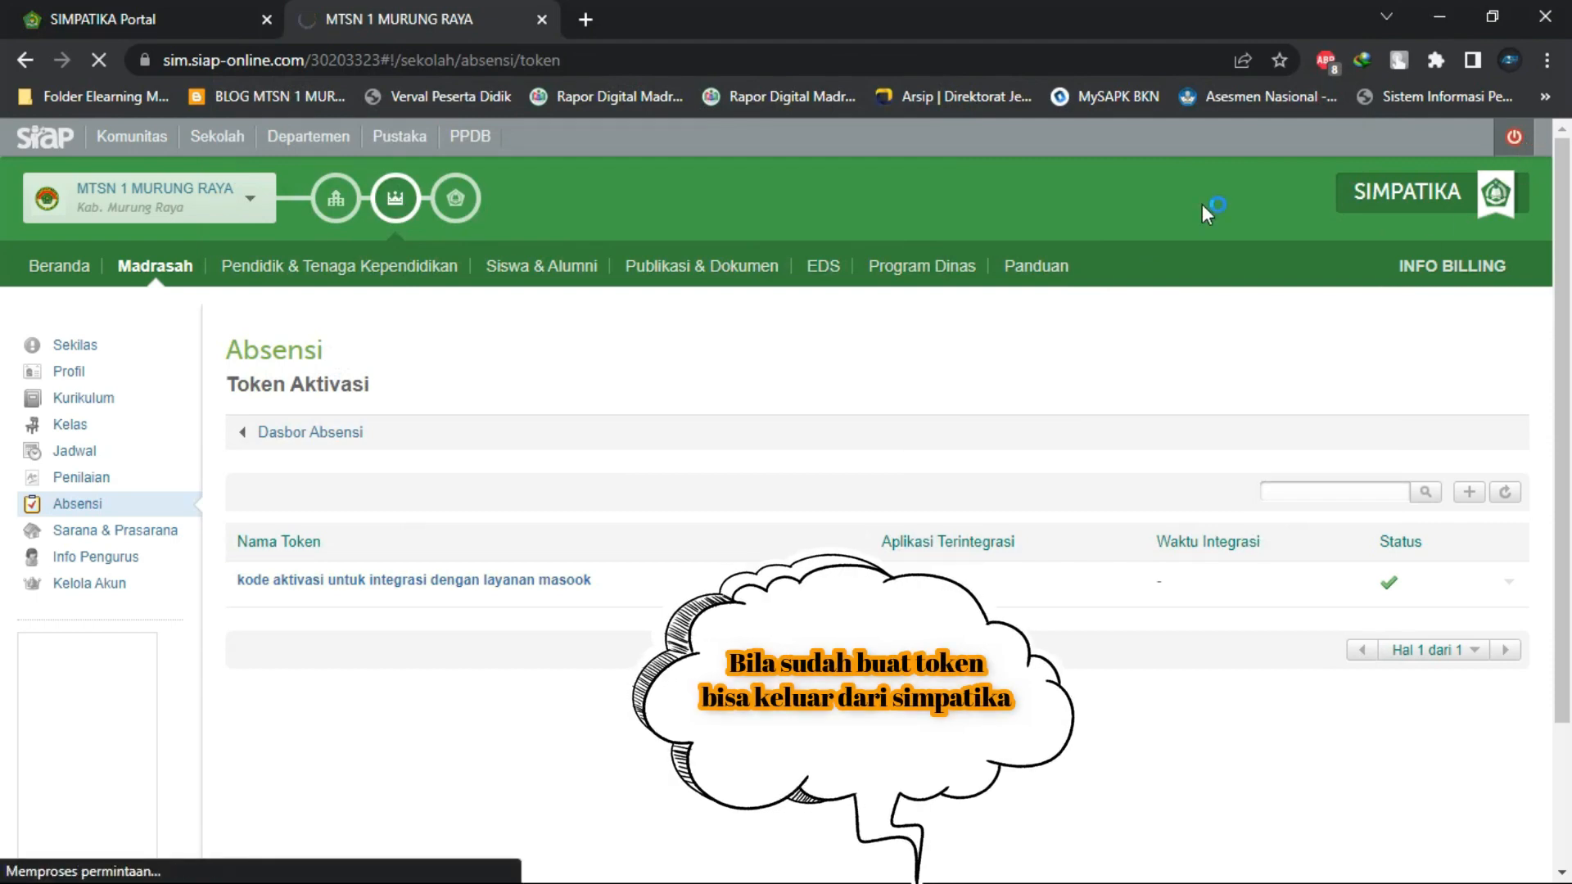